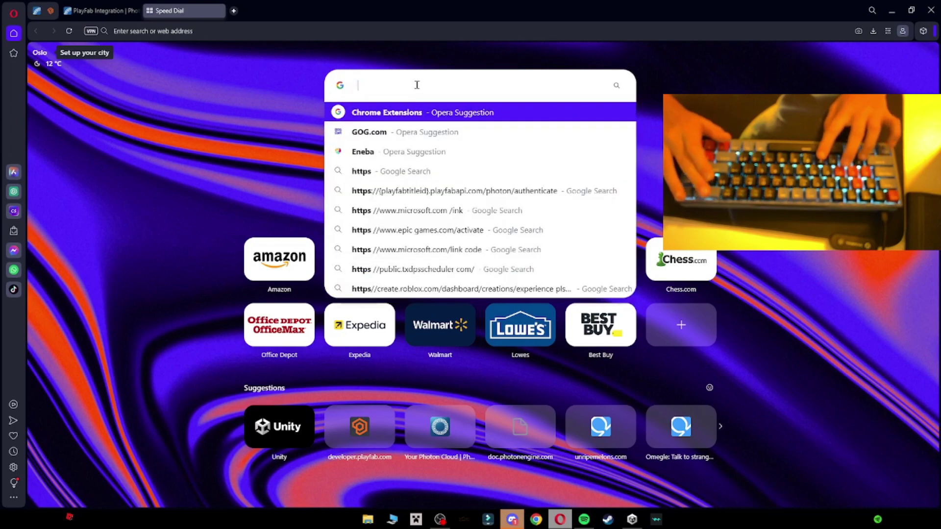
Step: Paste the photon/authenticate URL template and delete its {PlayFabTitleId} placeholder
{"action": "type", "text": "https://{PlayFabTitleId}.playfabapi.com/photon/authenticate"}
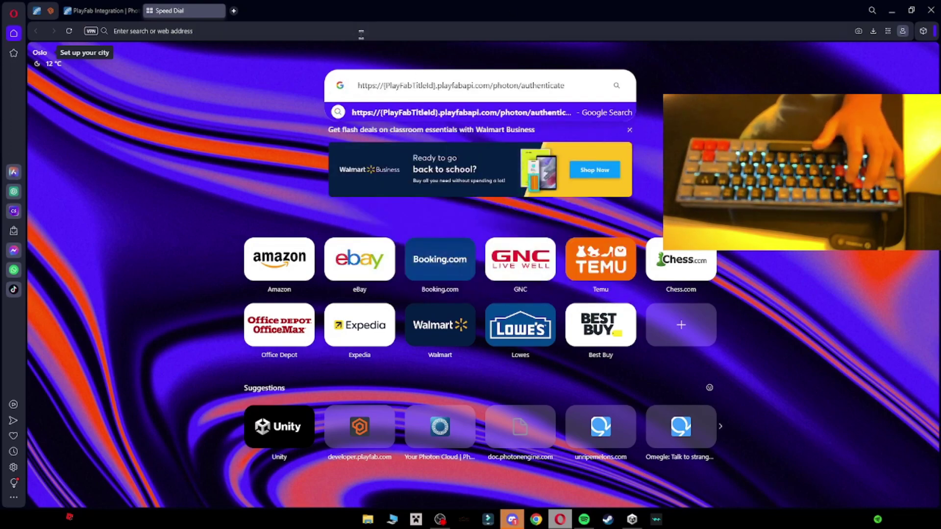
{"action": "left_click_drag", "start_coordinate": [384, 86], "coordinate": [437, 80]}
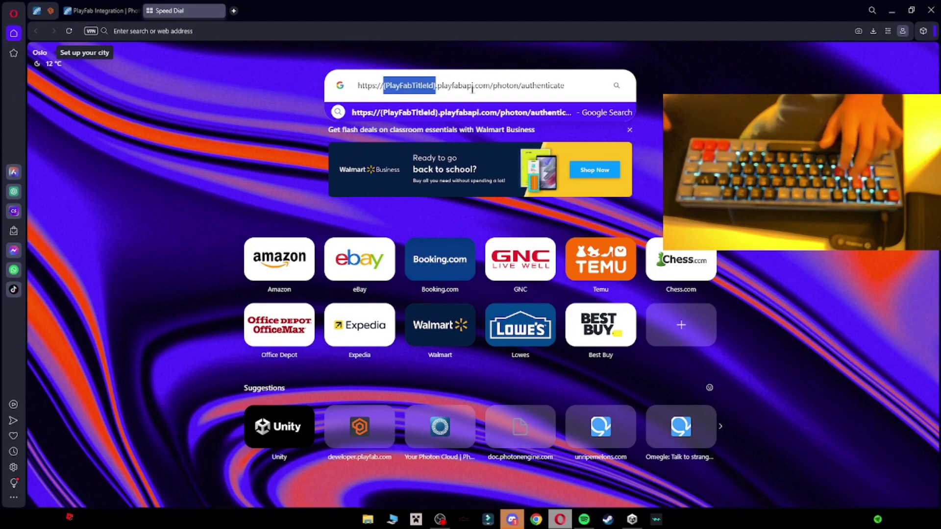
{"action": "key", "text": "BackSpace"}
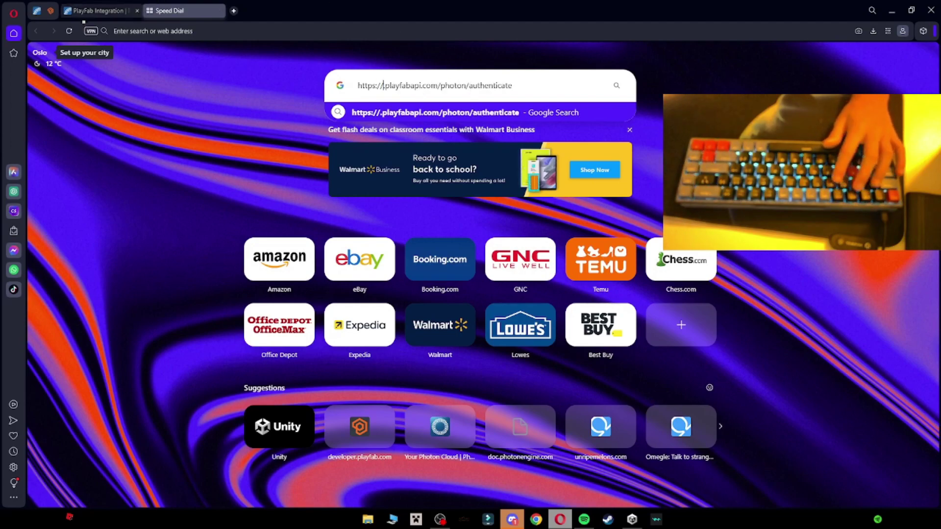
Step: Insert the PlayFab title ID into the URL, close the PlayFab tab, and select the URL
{"action": "left_click", "coordinate": [51, 10]}
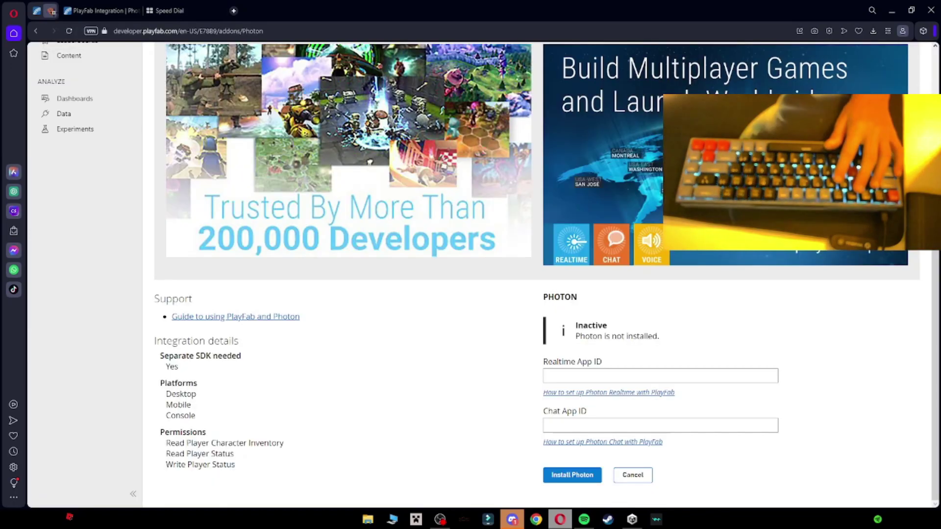
{"action": "left_click", "coordinate": [202, 31]}
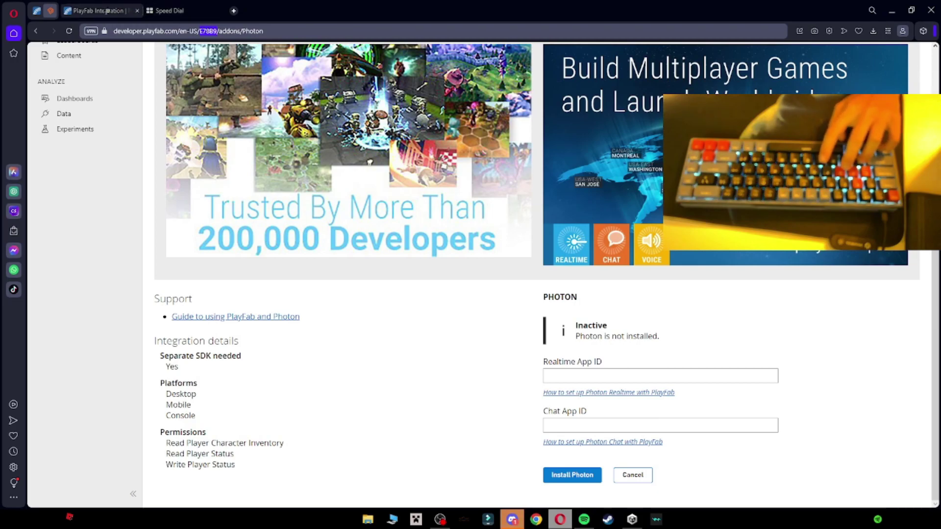
{"action": "key", "text": "ctrl+Tab"}
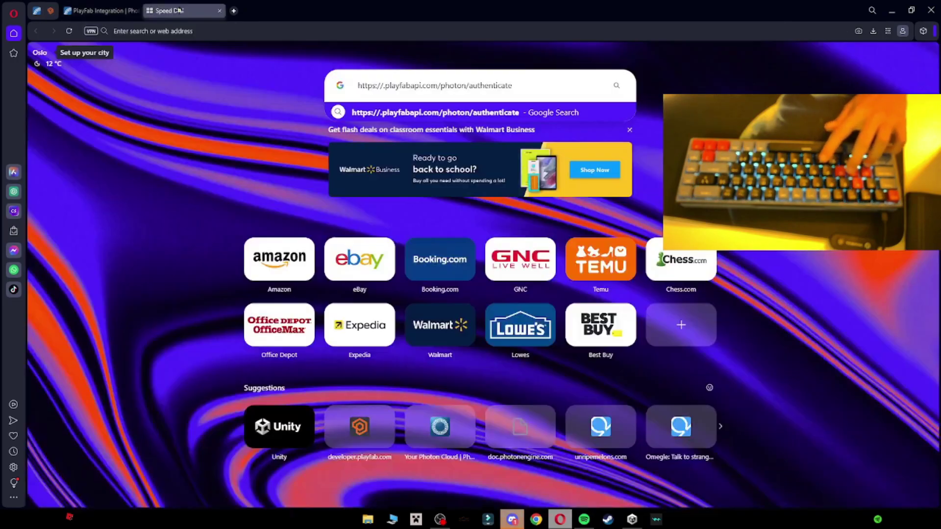
{"action": "type", "text": "E78B9"}
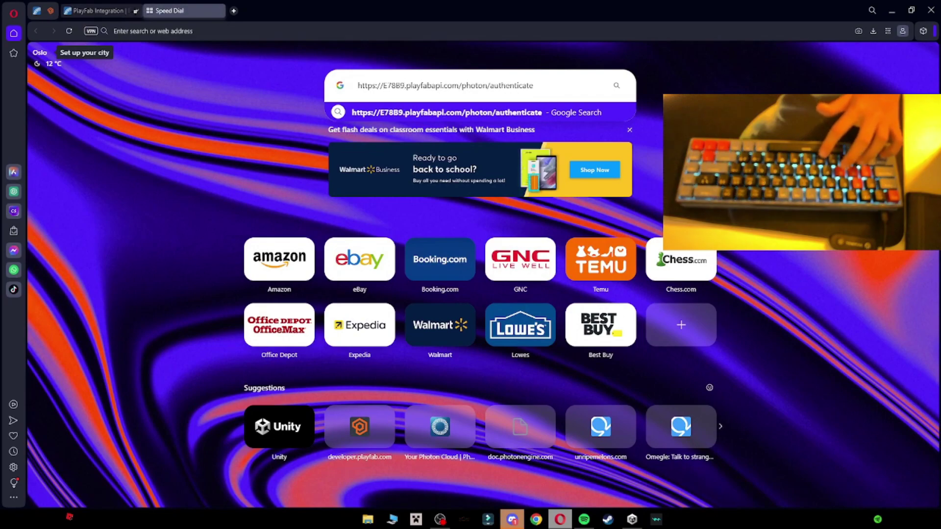
{"action": "left_click", "coordinate": [139, 11]}
{"action": "key", "text": "ctrl+a"}
{"action": "key", "text": "ctrl+c"}
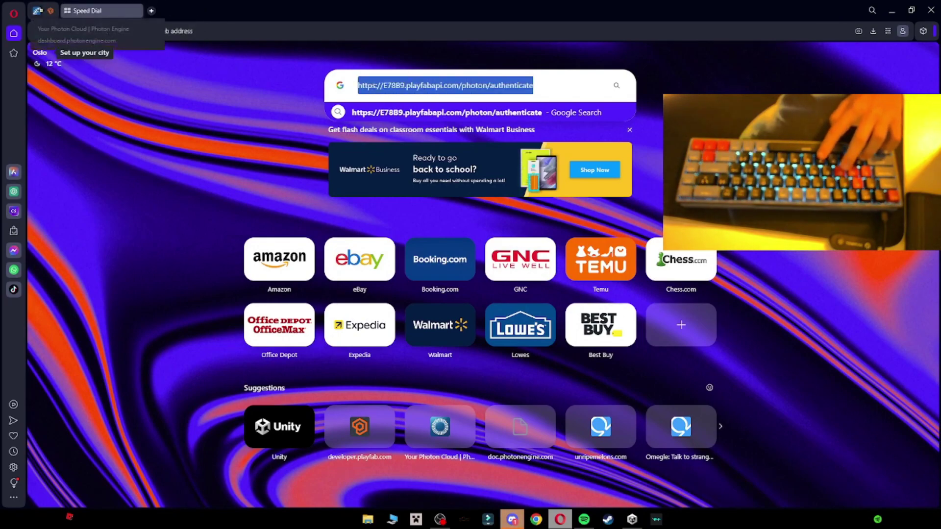
Step: Open the management page for project tutuorial in the Photon Dashboard
{"action": "key", "text": "ctrl+Tab"}
{"action": "scroll", "coordinate": [273, 221], "scroll_direction": "down", "scroll_amount": 15}
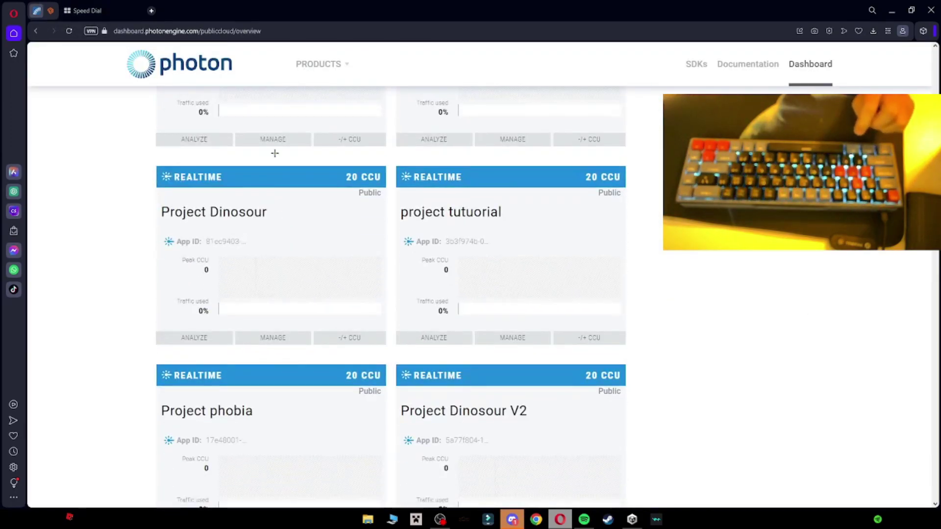
{"action": "scroll", "coordinate": [356, 244], "scroll_direction": "up", "scroll_amount": 4}
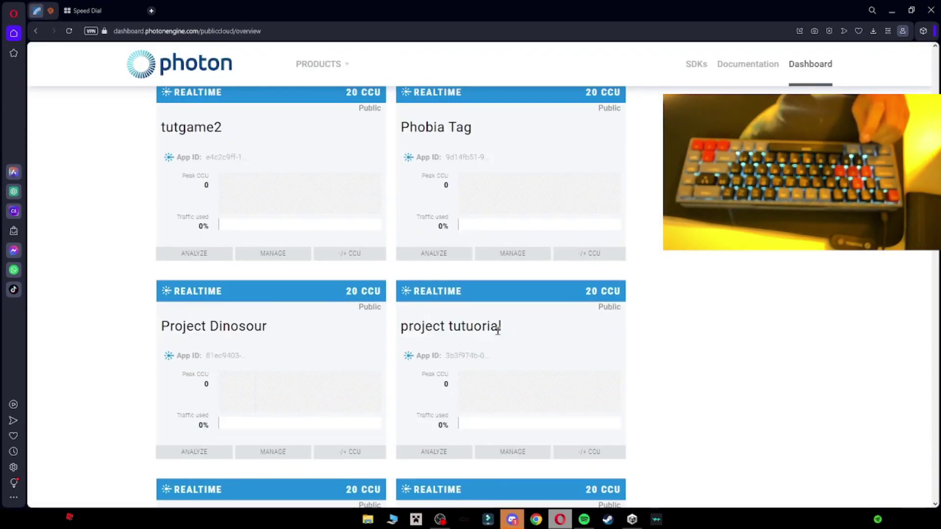
{"action": "triple_click", "coordinate": [504, 328]}
{"action": "left_click", "coordinate": [478, 333]}
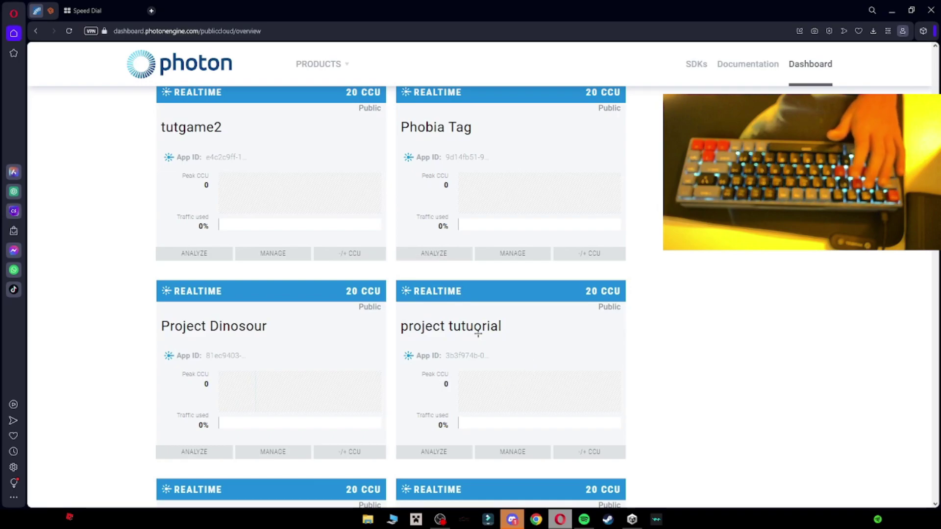
{"action": "left_click", "coordinate": [500, 451]}
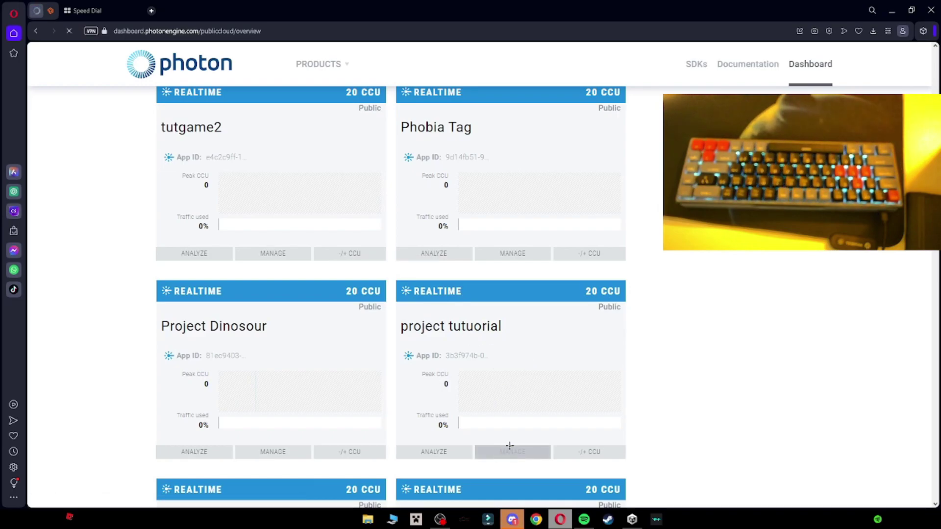
Step: Create a Custom Server authentication provider using the pasted PlayFab authenticate URL
{"action": "scroll", "coordinate": [256, 326], "scroll_direction": "down", "scroll_amount": 5}
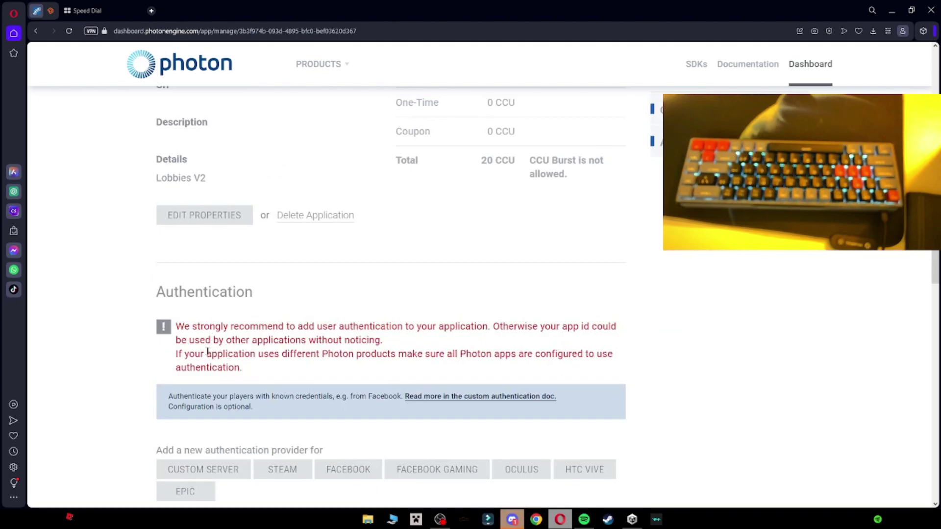
{"action": "scroll", "coordinate": [212, 377], "scroll_direction": "down", "scroll_amount": 2}
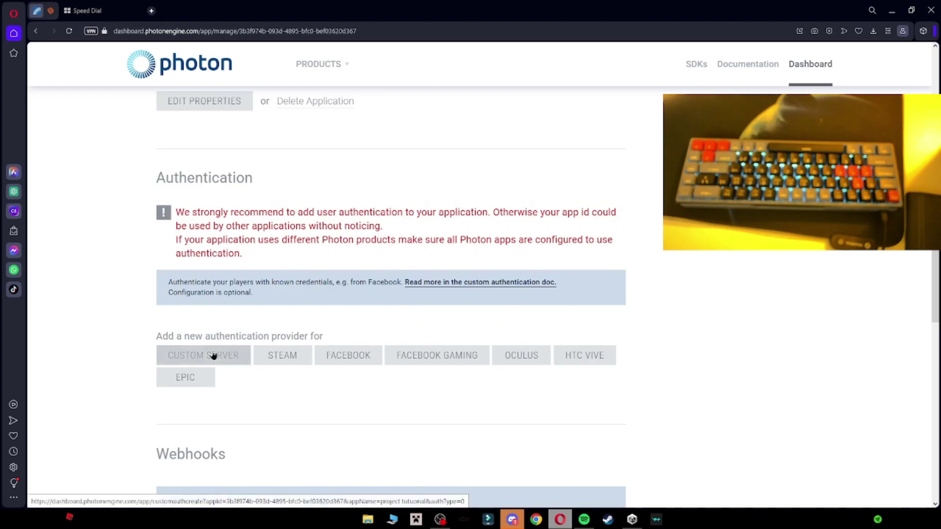
{"action": "left_click", "coordinate": [213, 355]}
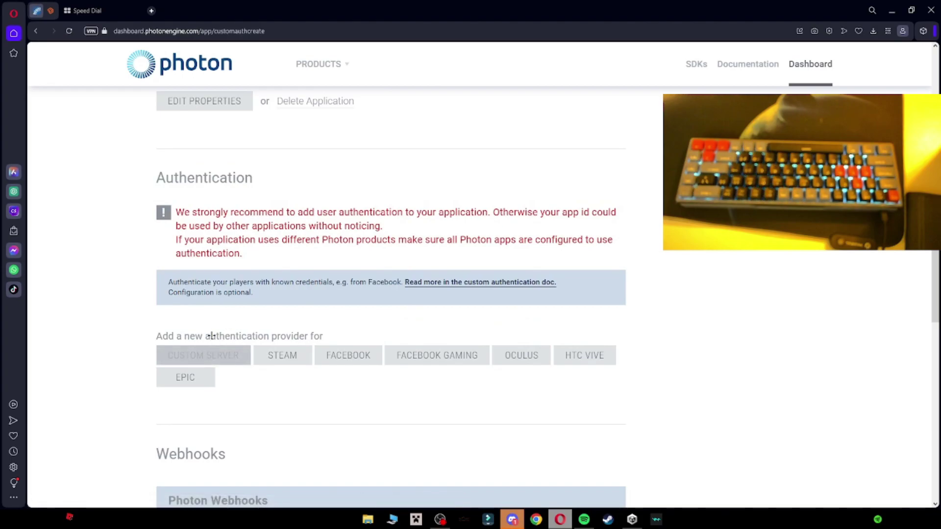
{"action": "left_click", "coordinate": [212, 239]}
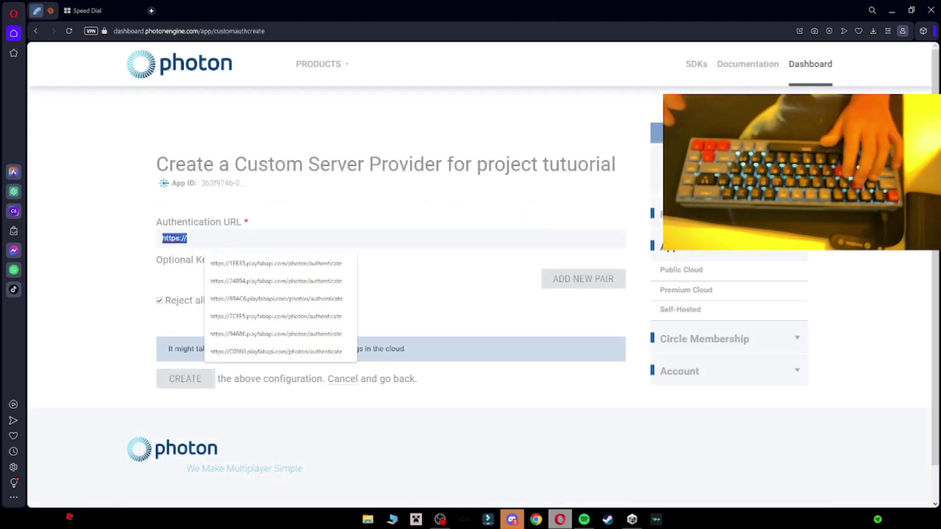
{"action": "key", "text": "BackSpace"}
{"action": "key", "text": "ctrl+v"}
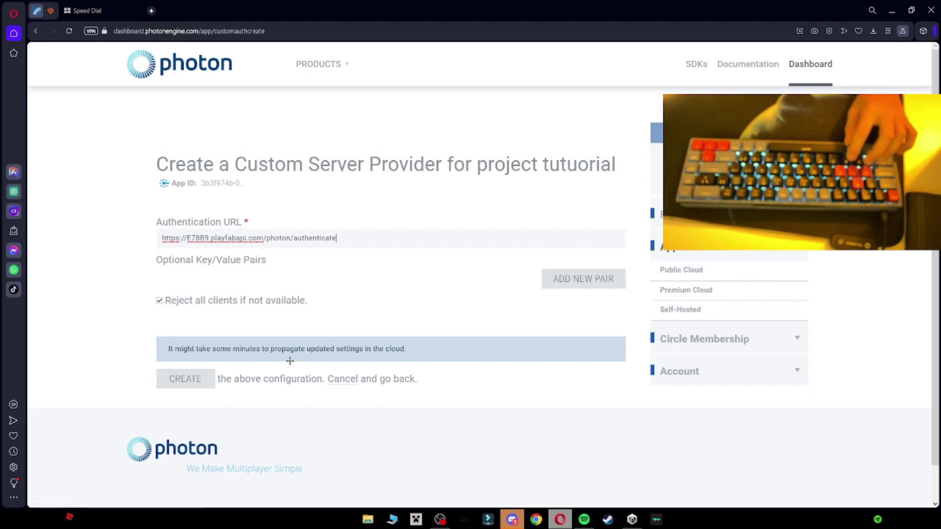
{"action": "left_click", "coordinate": [210, 387]}
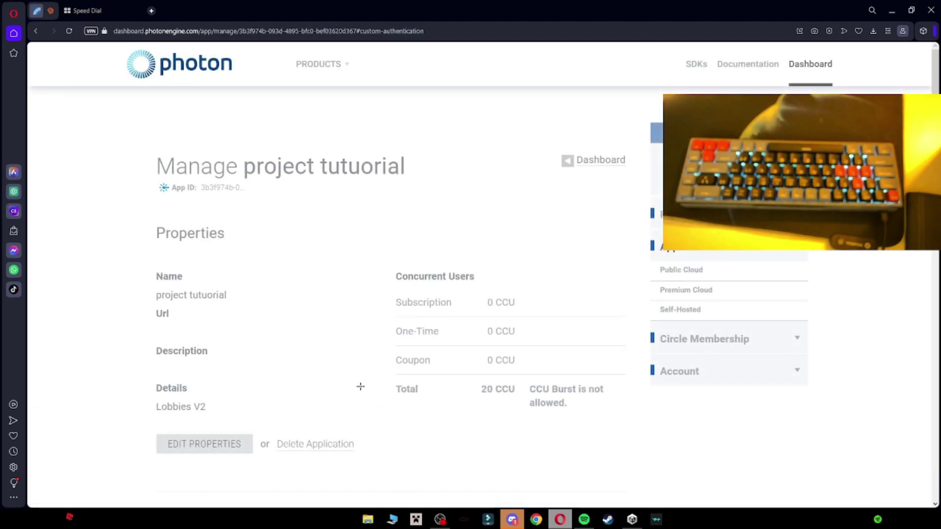
Step: Open the management page for project tutorial voice
{"action": "scroll", "coordinate": [371, 381], "scroll_direction": "down", "scroll_amount": 4}
{"action": "scroll", "coordinate": [371, 381], "scroll_direction": "up", "scroll_amount": 4}
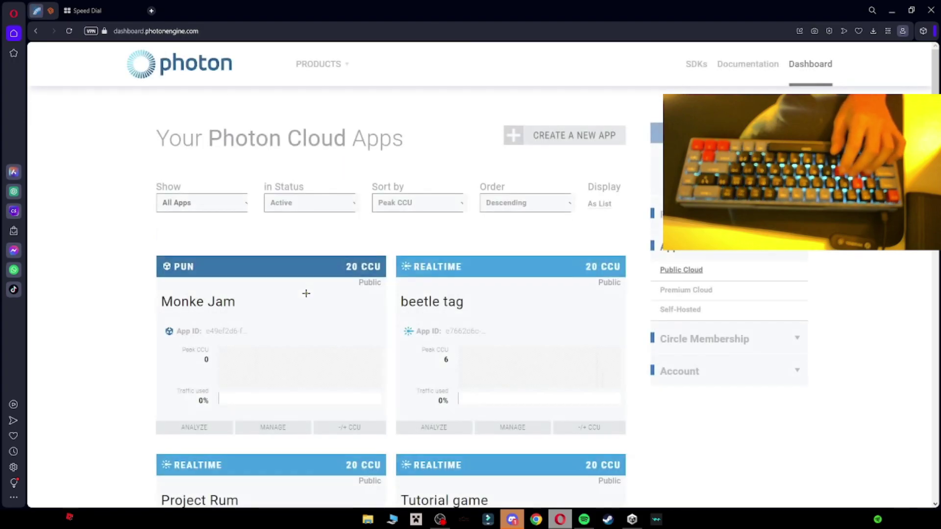
{"action": "scroll", "coordinate": [288, 315], "scroll_direction": "down", "scroll_amount": 12}
{"action": "scroll", "coordinate": [364, 318], "scroll_direction": "down", "scroll_amount": 10}
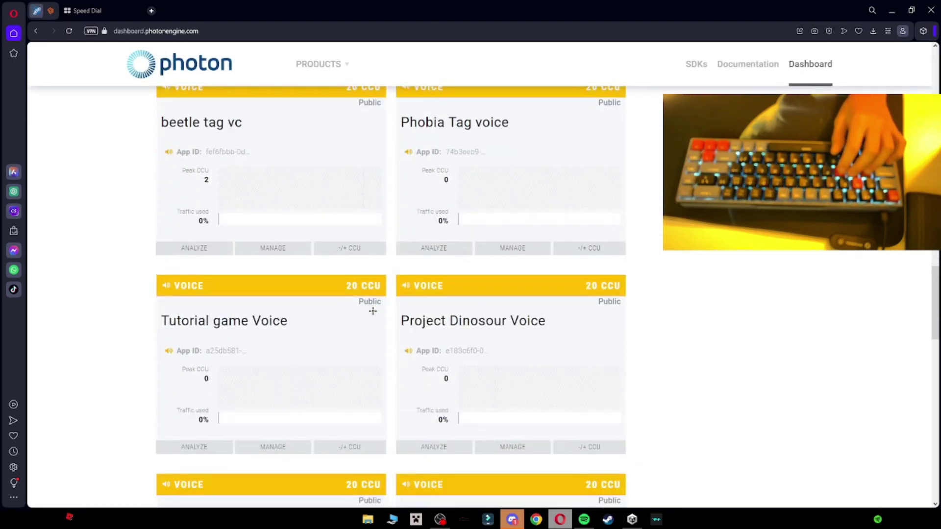
{"action": "scroll", "coordinate": [195, 325], "scroll_direction": "down", "scroll_amount": 5}
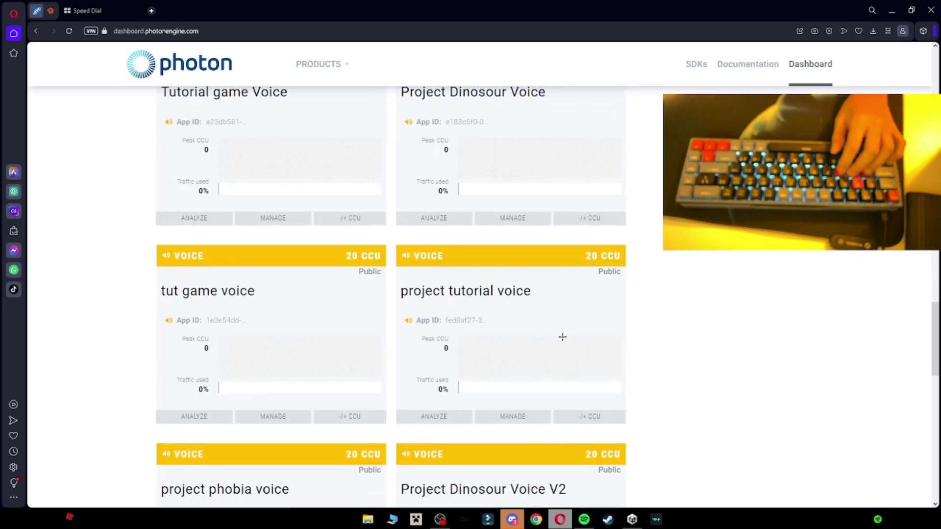
{"action": "left_click", "coordinate": [510, 418]}
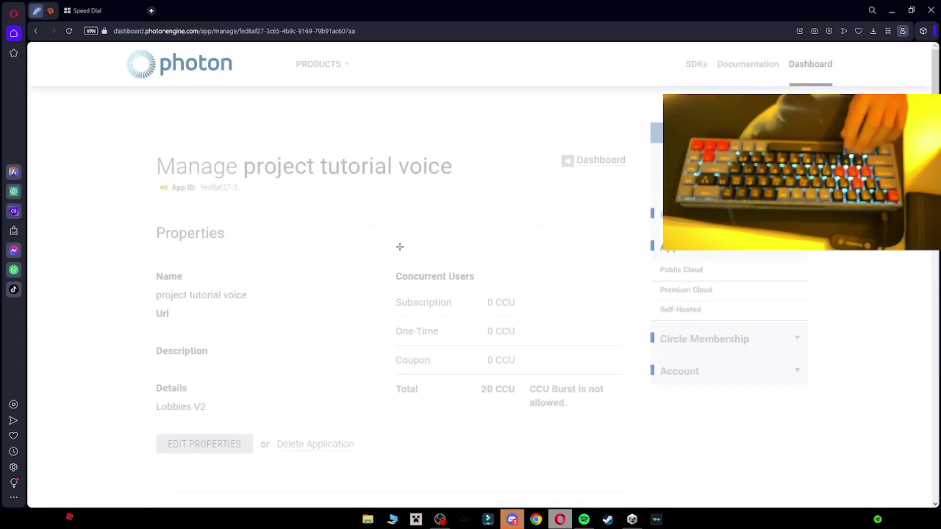
Step: Add a Custom Server authentication provider with the PlayFab photon/authenticate URL
{"action": "scroll", "coordinate": [304, 338], "scroll_direction": "down", "scroll_amount": 10}
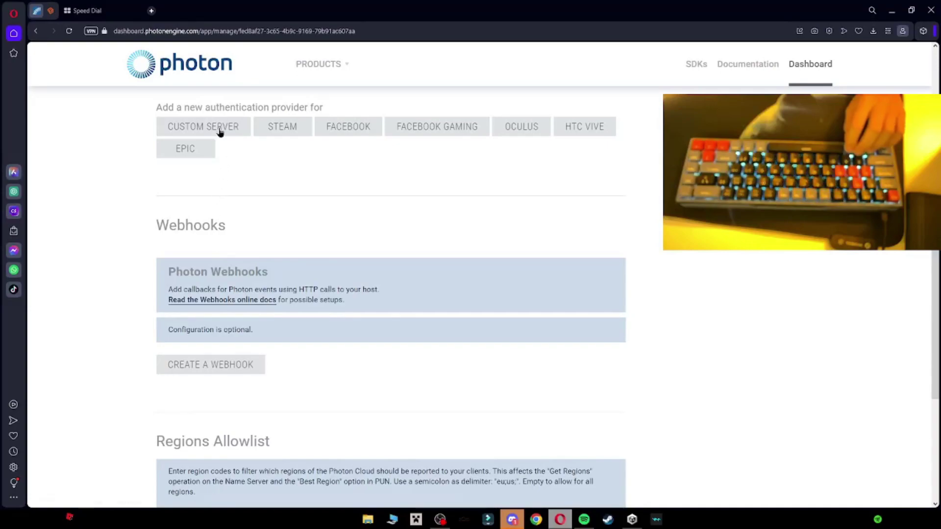
{"action": "left_click", "coordinate": [219, 128]}
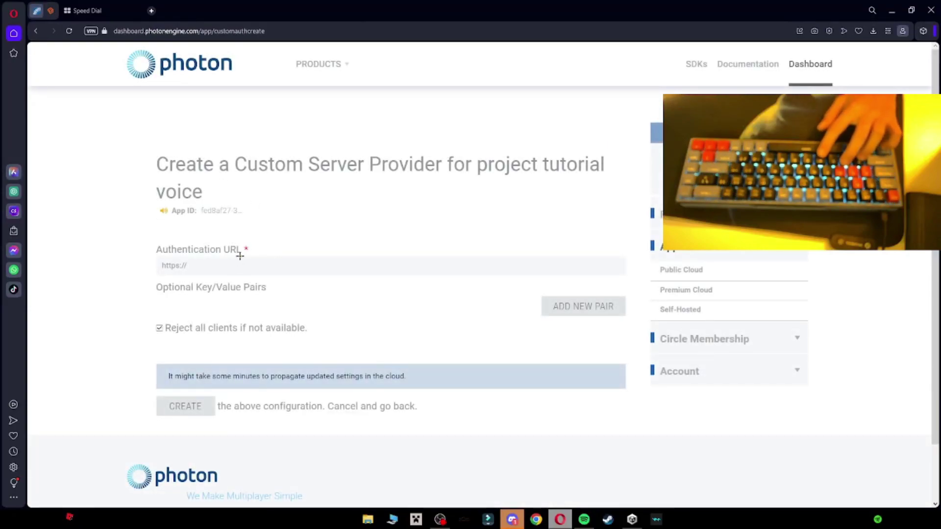
{"action": "left_click_drag", "start_coordinate": [239, 256], "coordinate": [215, 147]}
{"action": "left_click", "coordinate": [218, 266]}
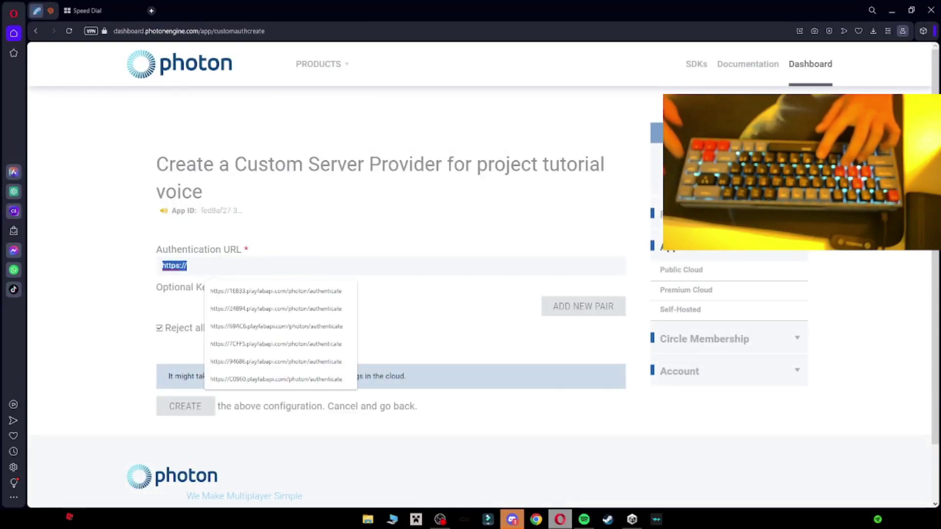
{"action": "key", "text": "BackSpace"}
{"action": "key", "text": "ctrl+v"}
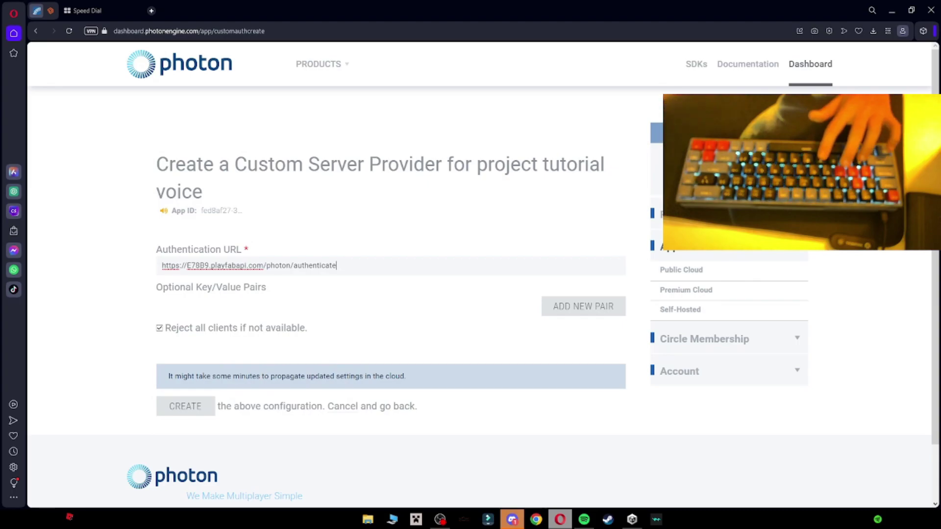
{"action": "left_click", "coordinate": [186, 409]}
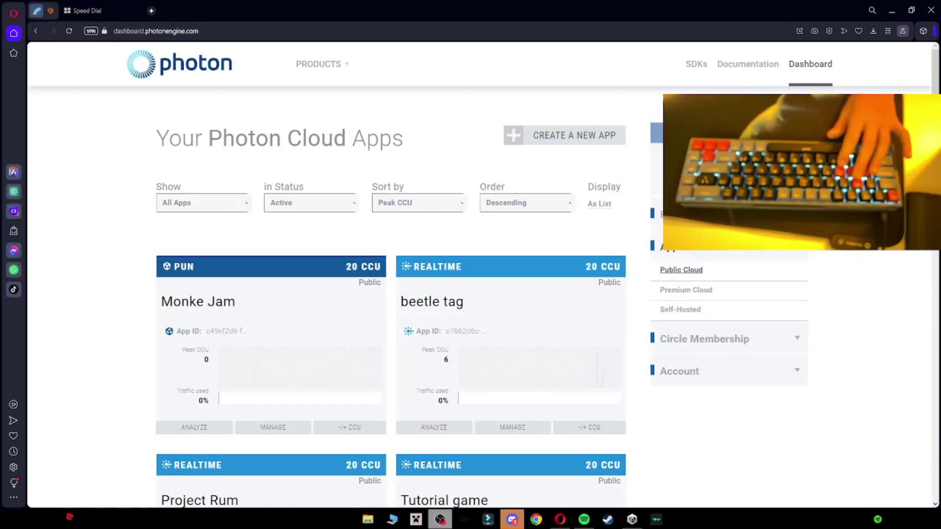
Step: Reveal and copy project tutuorial's full App ID, then return to the PlayFab Photon page
{"action": "scroll", "coordinate": [271, 342], "scroll_direction": "down", "scroll_amount": 6}
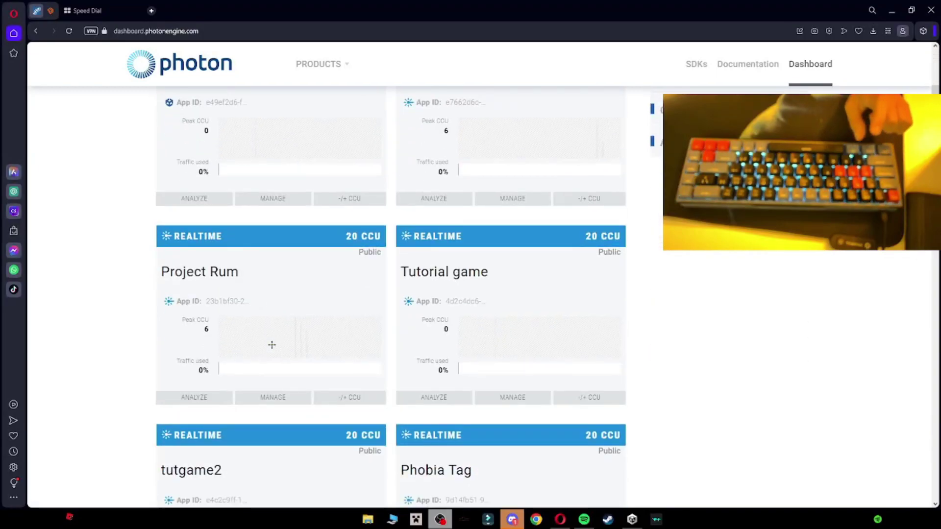
{"action": "scroll", "coordinate": [290, 344], "scroll_direction": "down", "scroll_amount": 6}
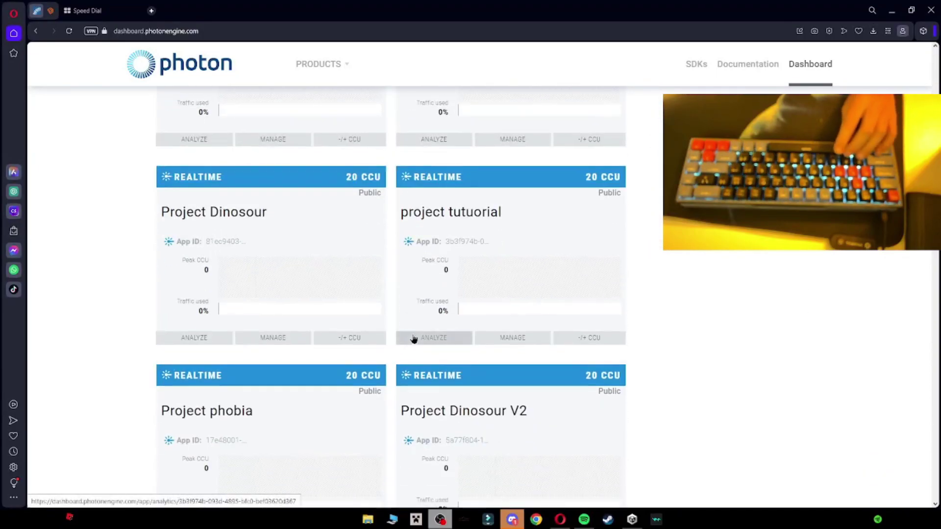
{"action": "left_click_drag", "start_coordinate": [412, 208], "coordinate": [547, 214]}
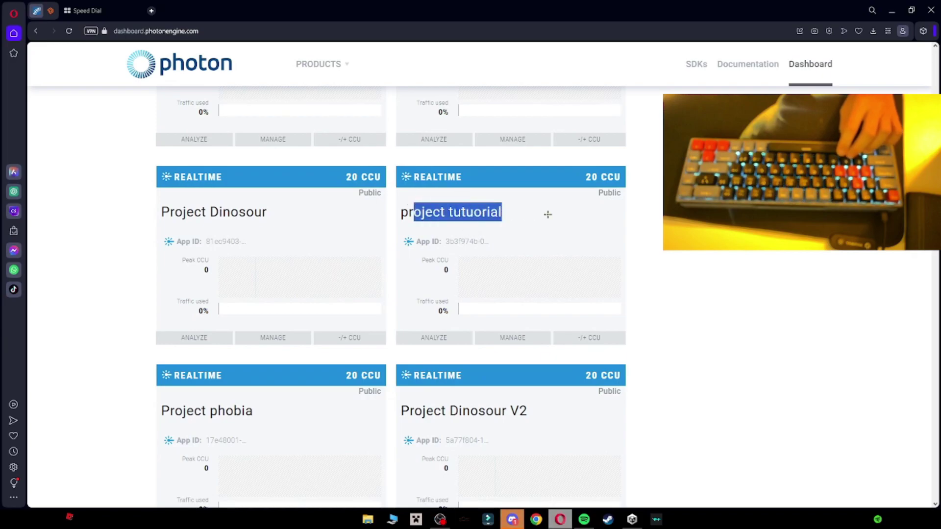
{"action": "left_click", "coordinate": [463, 234]}
{"action": "left_click", "coordinate": [460, 241]}
{"action": "key", "text": "ctrl+c"}
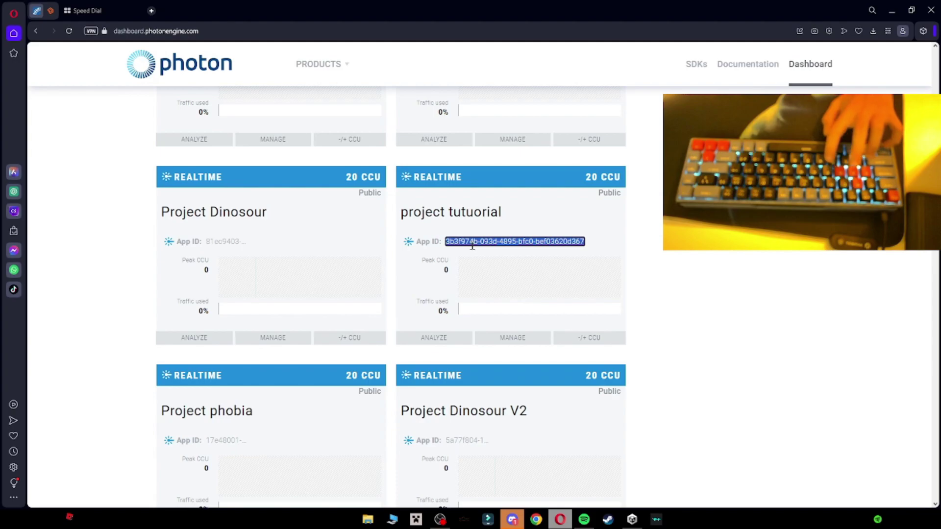
{"action": "left_click", "coordinate": [50, 11]}
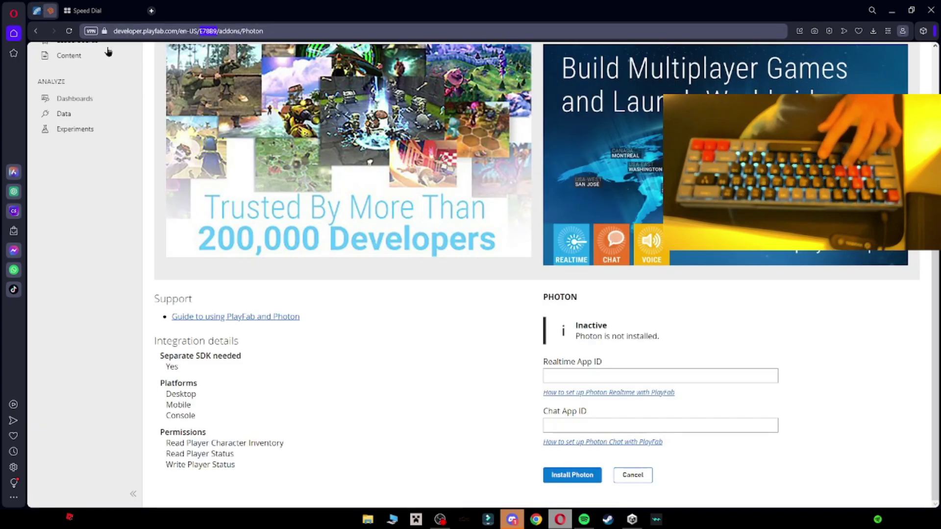
Step: Remove the stray 'v' typed into the address bar
{"action": "type", "text": "v"}
{"action": "key", "text": "Escape"}
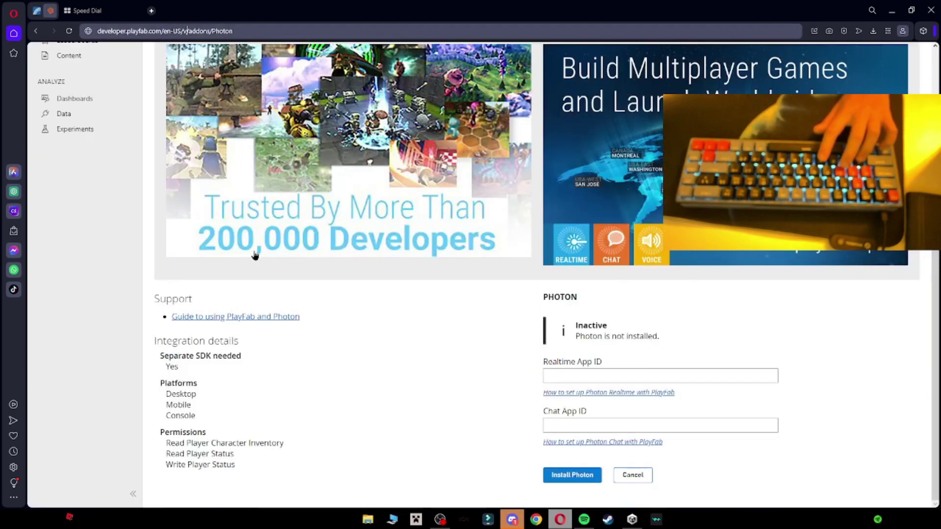
{"action": "key", "text": "BackSpace"}
{"action": "key", "text": "Escape"}
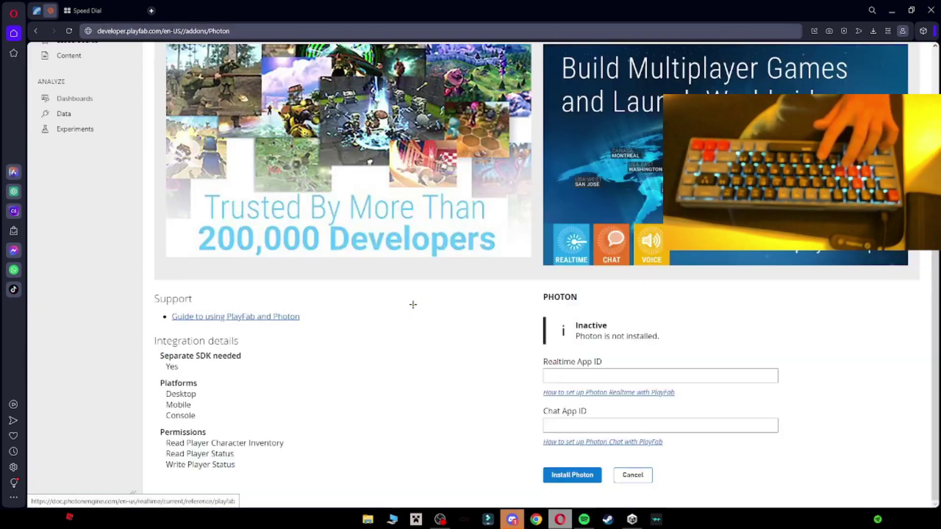
Step: Paste project tutuorial's App ID into the Realtime App ID field
{"action": "left_click_drag", "start_coordinate": [569, 367], "coordinate": [582, 354]}
{"action": "left_click", "coordinate": [580, 374]}
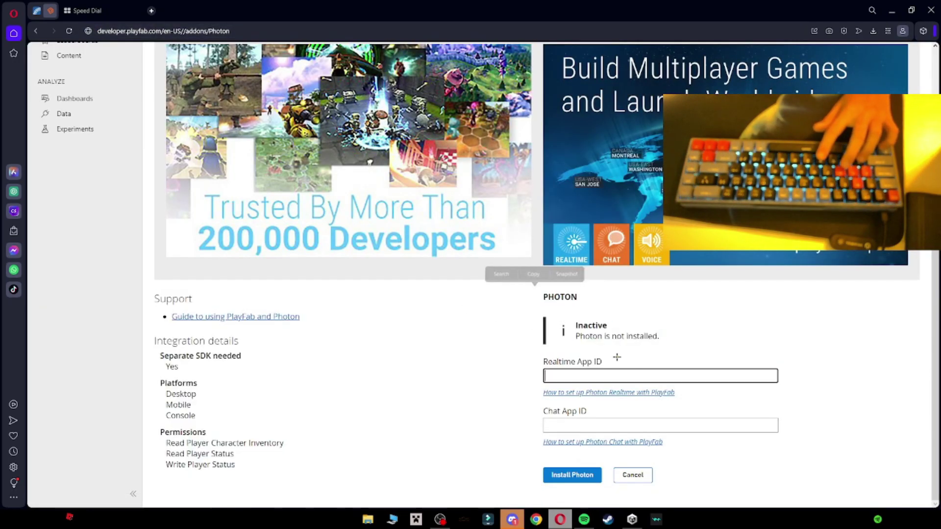
{"action": "key", "text": "ctrl+v"}
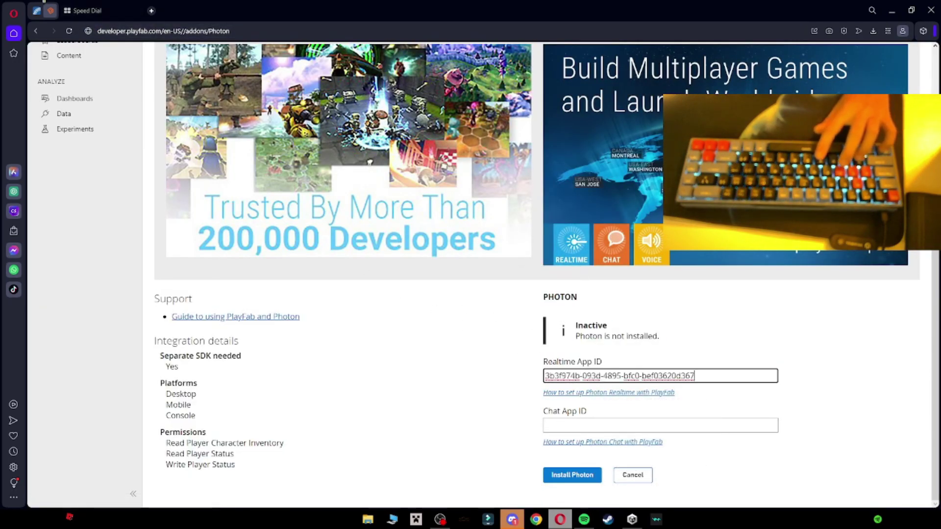
{"action": "key", "text": "ctrl+Tab"}
Step: Reveal and copy project tutorial voice's full App ID, then return to PlayFab
{"action": "scroll", "coordinate": [550, 351], "scroll_direction": "down", "scroll_amount": 20}
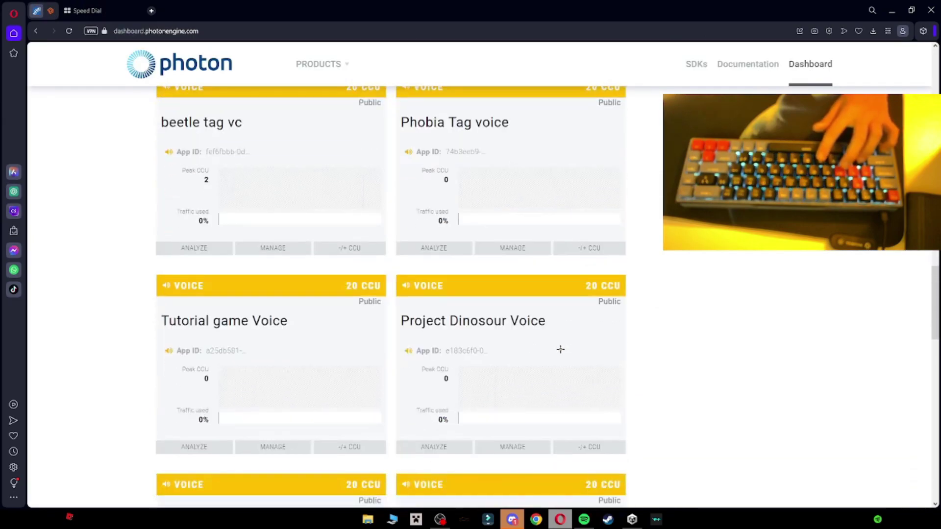
{"action": "left_click", "coordinate": [464, 206]}
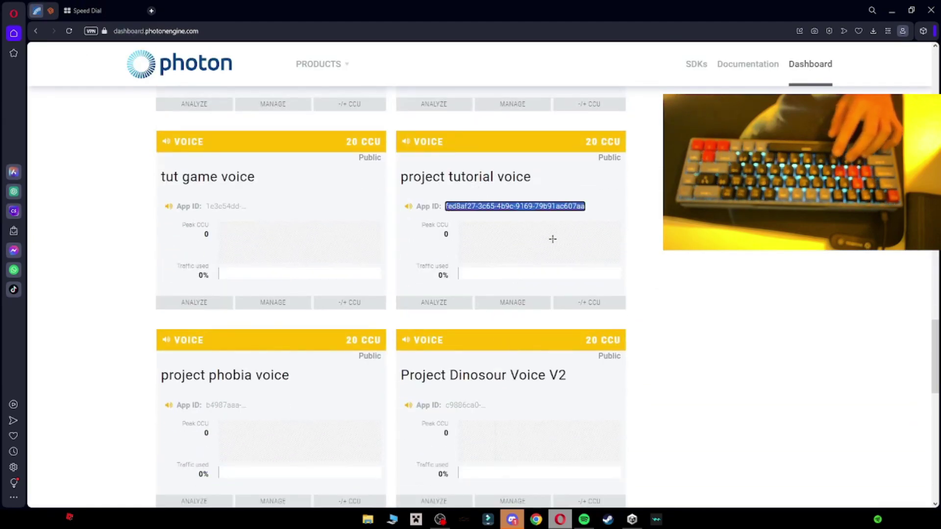
{"action": "left_click_drag", "start_coordinate": [409, 211], "coordinate": [443, 206]}
{"action": "left_click", "coordinate": [470, 208]}
{"action": "key", "text": "ctrl+c"}
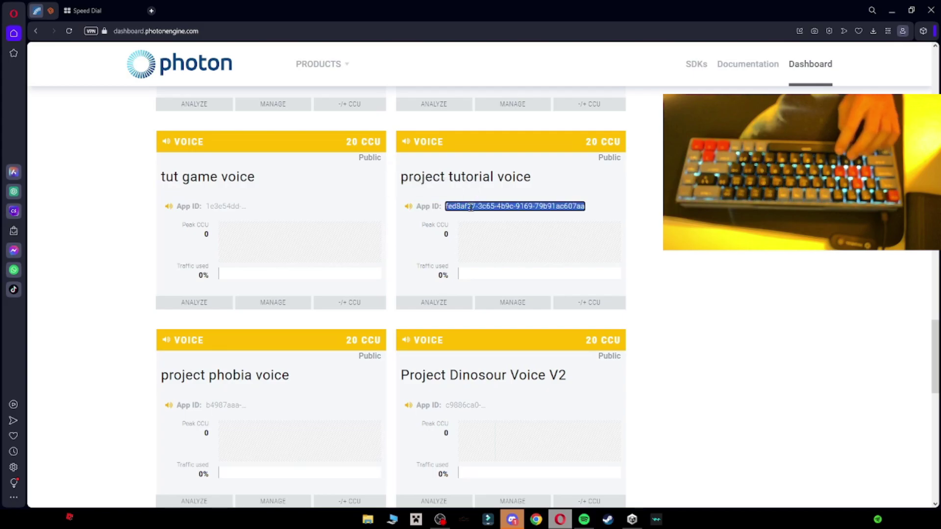
{"action": "scroll", "coordinate": [139, 66], "scroll_direction": "up", "scroll_amount": 20}
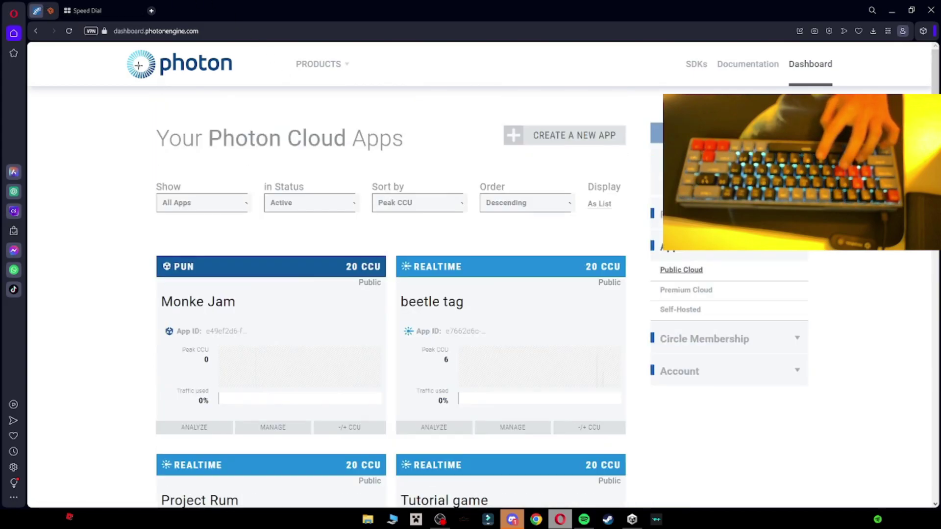
{"action": "key", "text": "ctrl+Tab"}
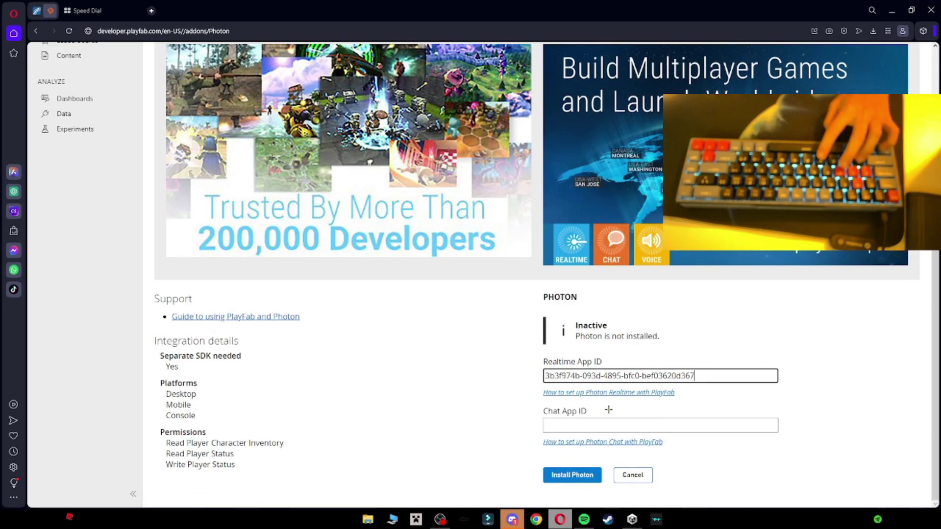
Step: Put the project tutorial voice App ID in Chat App ID and install Photon
{"action": "left_click", "coordinate": [588, 424]}
{"action": "key", "text": "ctrl+v"}
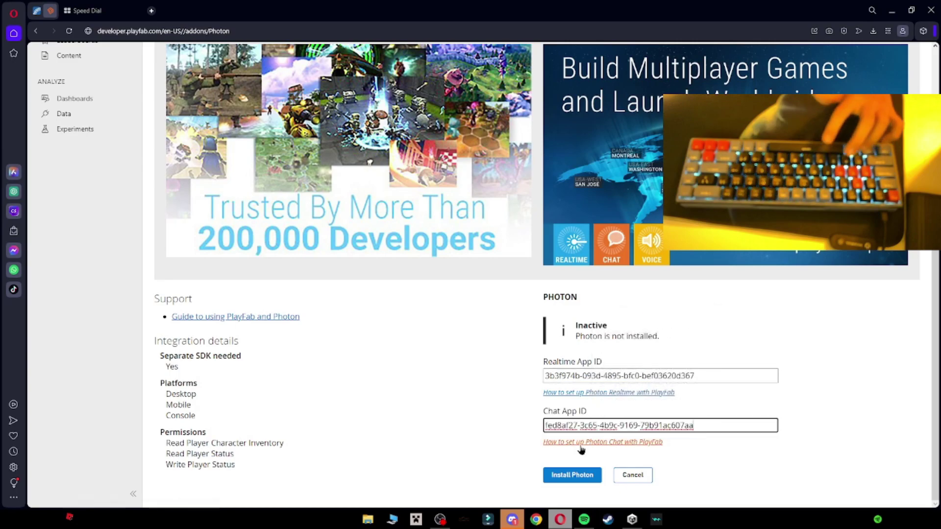
{"action": "left_click", "coordinate": [559, 475]}
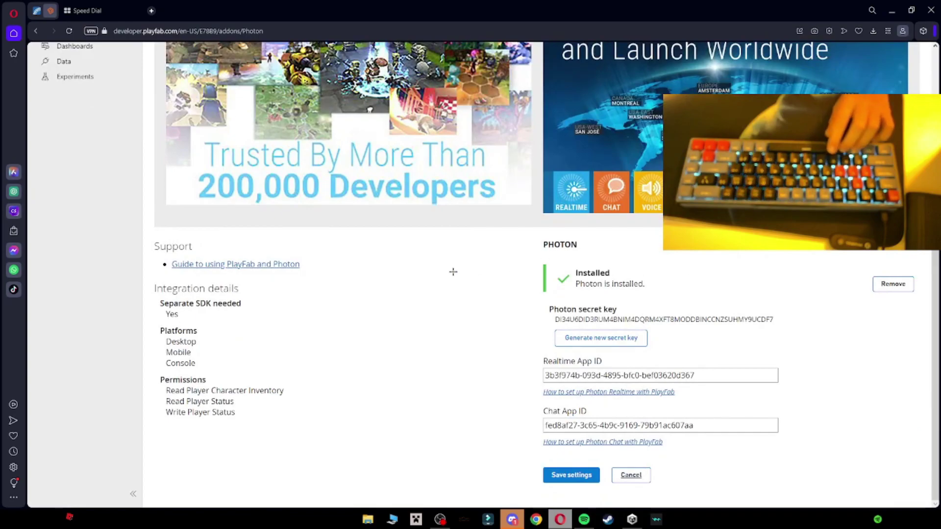
{"action": "scroll", "coordinate": [314, 262], "scroll_direction": "up", "scroll_amount": 5}
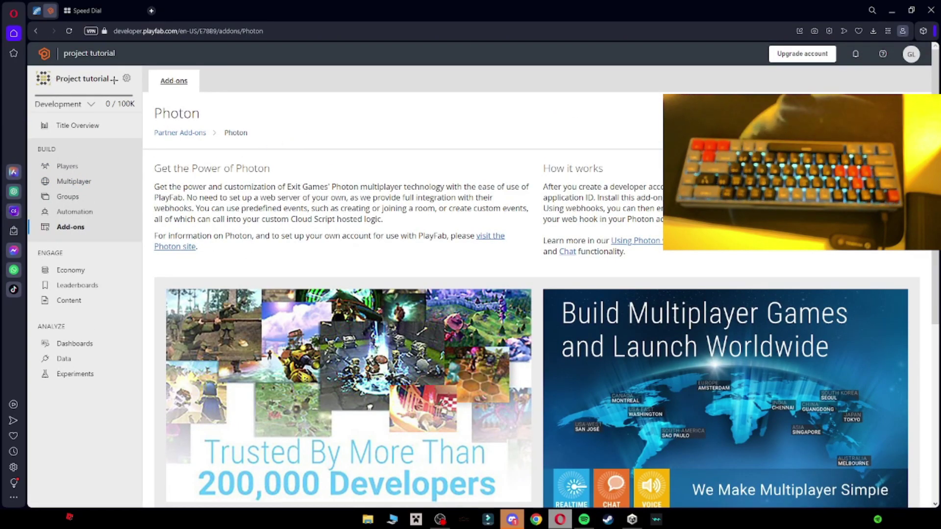
Step: Open Project tutorial's Economy, Currency (Legacy) tab, and start a new currency
{"action": "left_click", "coordinate": [45, 54]}
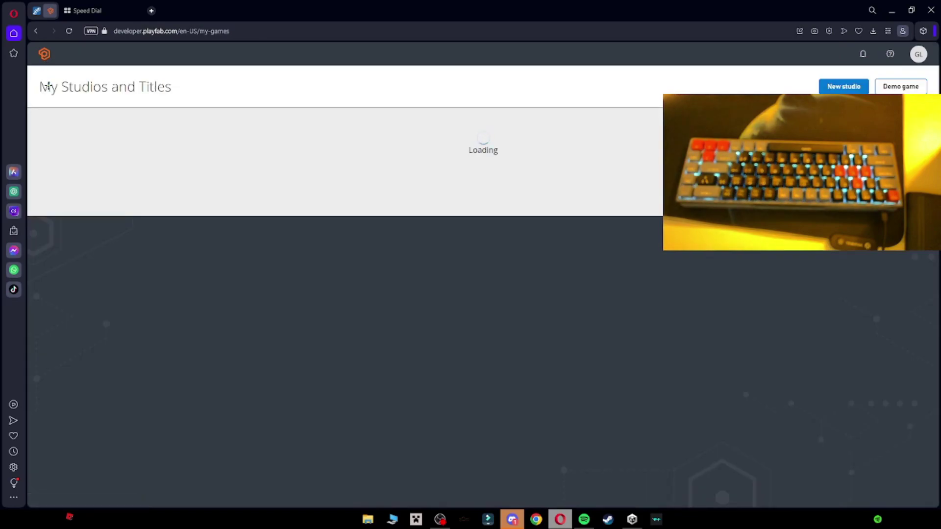
{"action": "scroll", "coordinate": [130, 326], "scroll_direction": "down", "scroll_amount": 10}
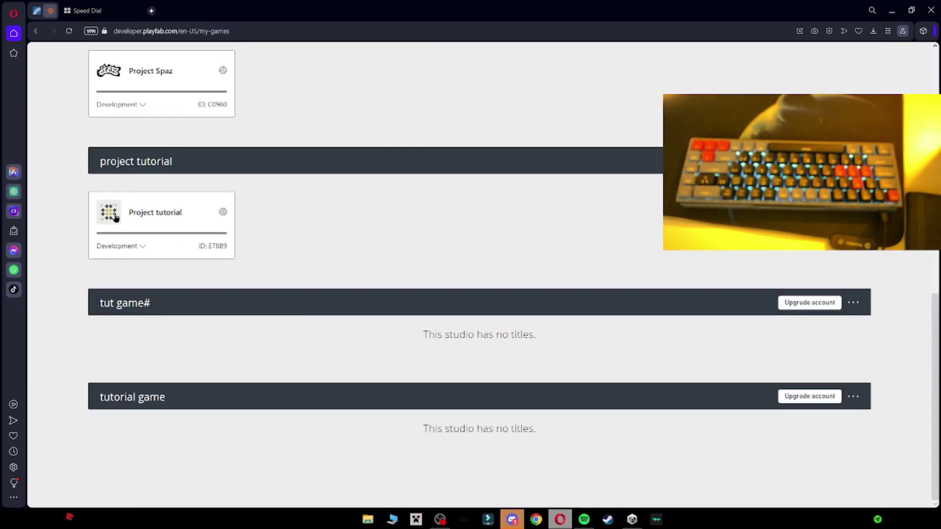
{"action": "left_click", "coordinate": [156, 212]}
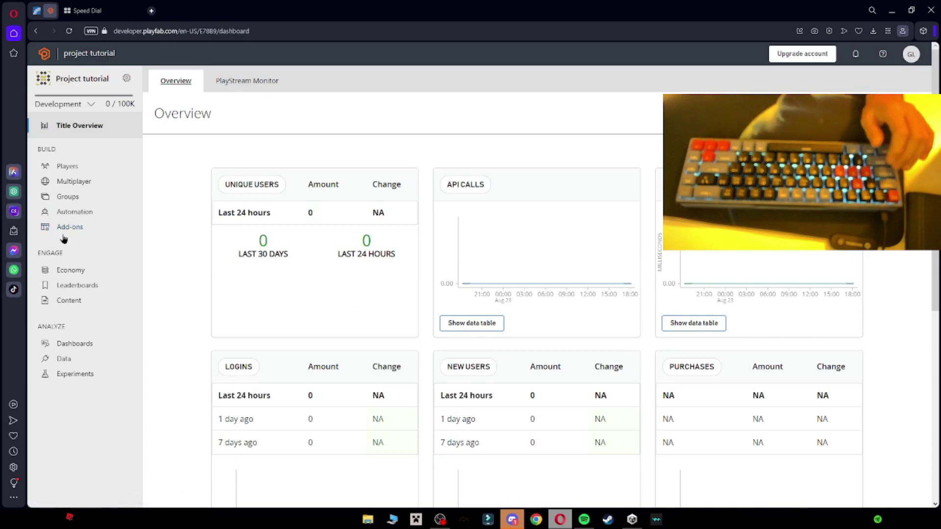
{"action": "left_click", "coordinate": [69, 270]}
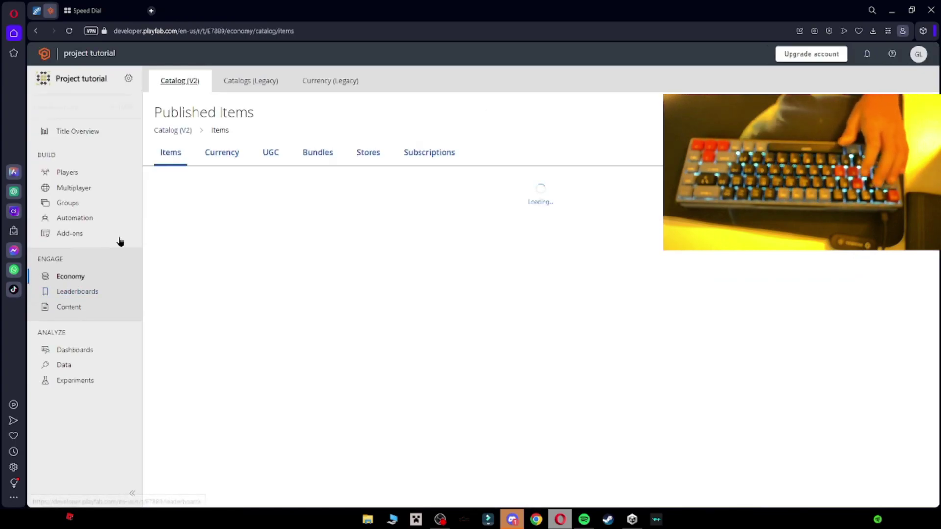
{"action": "left_click", "coordinate": [325, 89]}
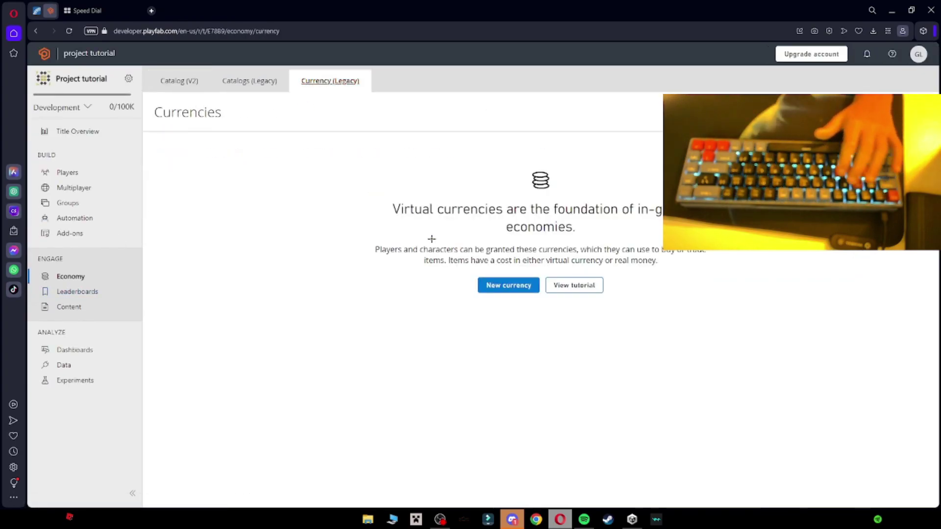
{"action": "left_click", "coordinate": [509, 285]}
Step: Give the new currency code SR and display name SHINY ROCKS
{"action": "type", "text": "SR"}
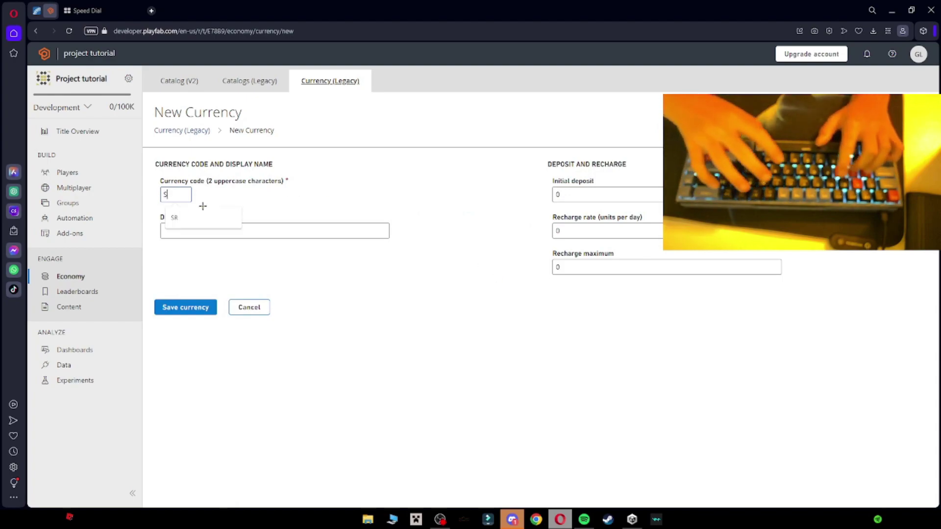
{"action": "left_click", "coordinate": [243, 229]}
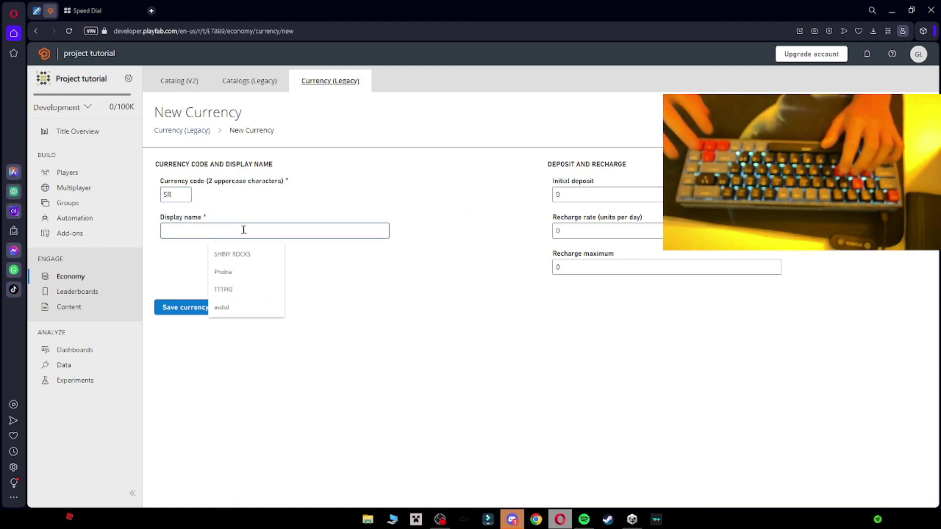
{"action": "type", "text": "SHINY ROCKS"}
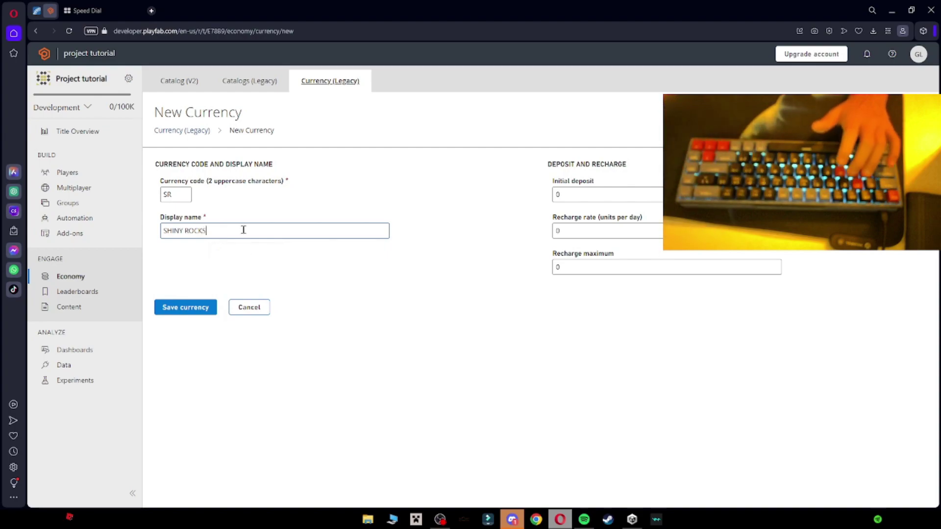
{"action": "left_click", "coordinate": [593, 195]}
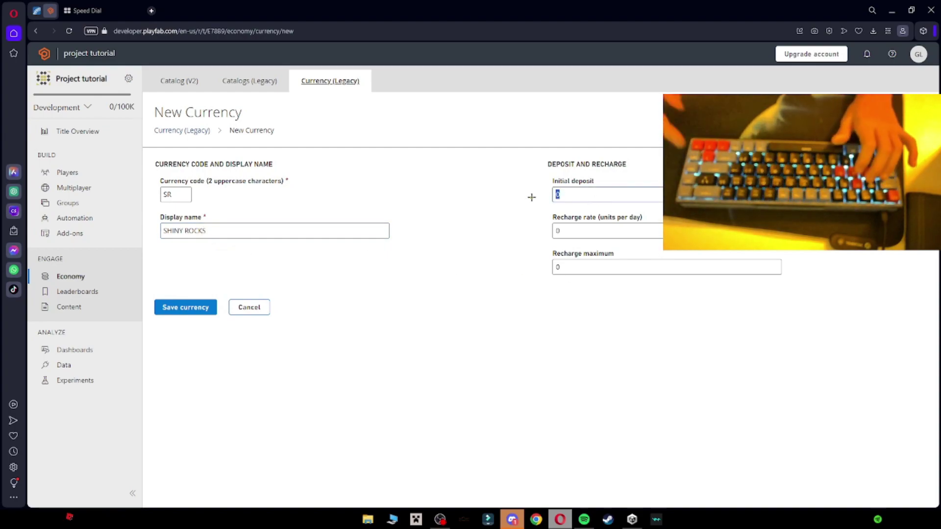
Step: Set the currency's initial deposit to 10000000
{"action": "key", "text": "BackSpace"}
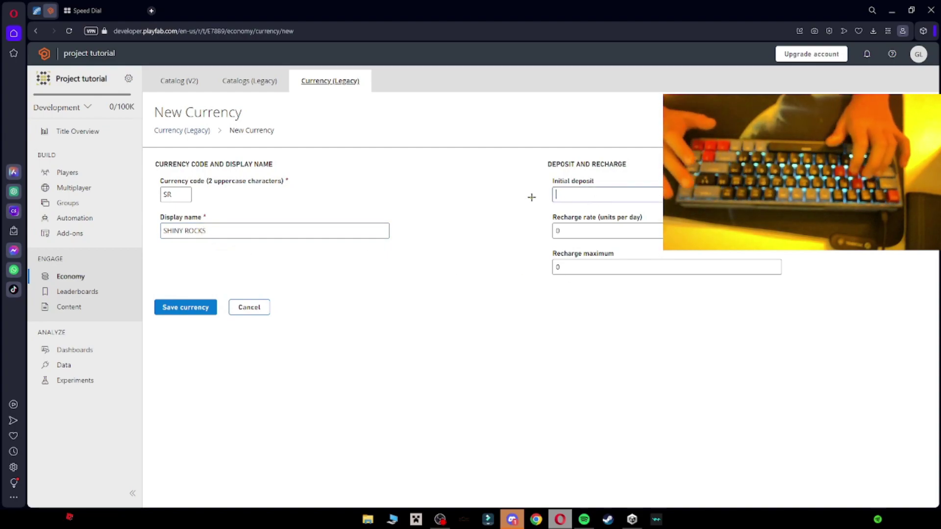
{"action": "left_click", "coordinate": [604, 227]}
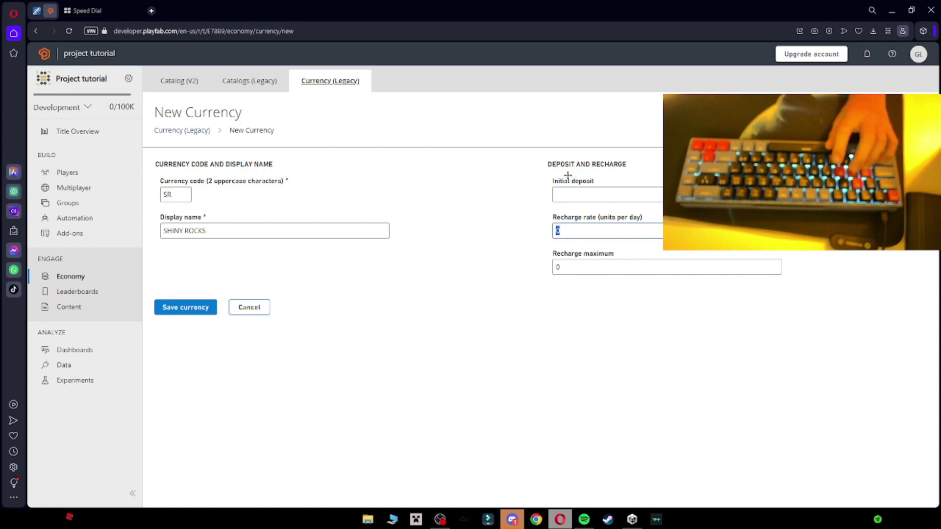
{"action": "left_click", "coordinate": [570, 194]}
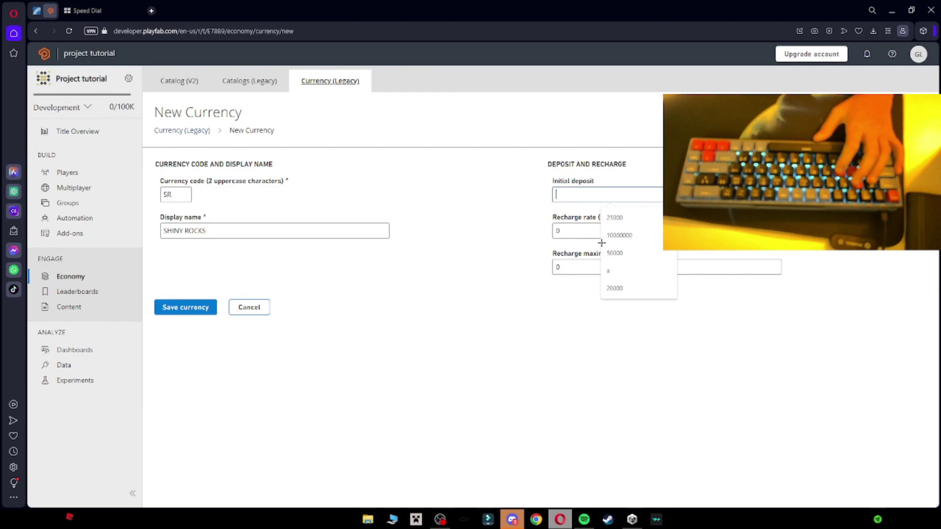
{"action": "left_click", "coordinate": [620, 236]}
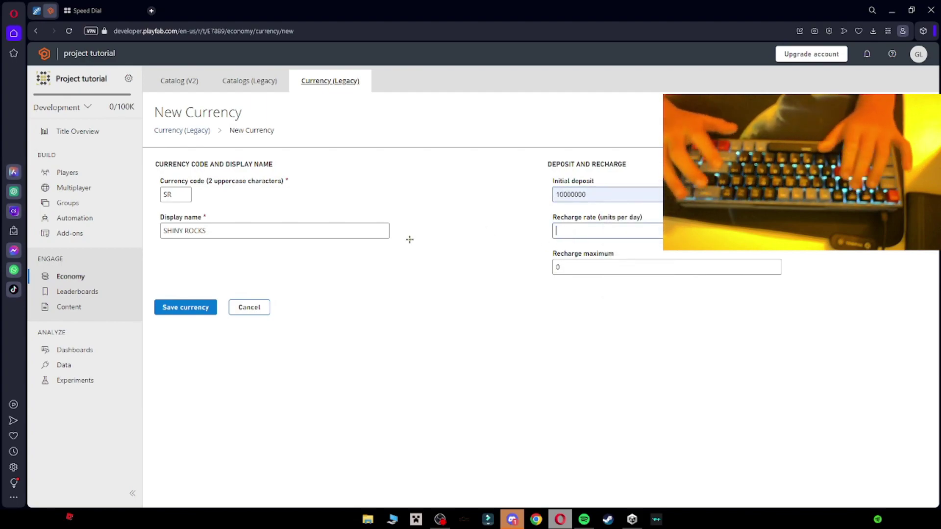
{"action": "key", "text": "Tab"}
{"action": "type", "text": "1250"}
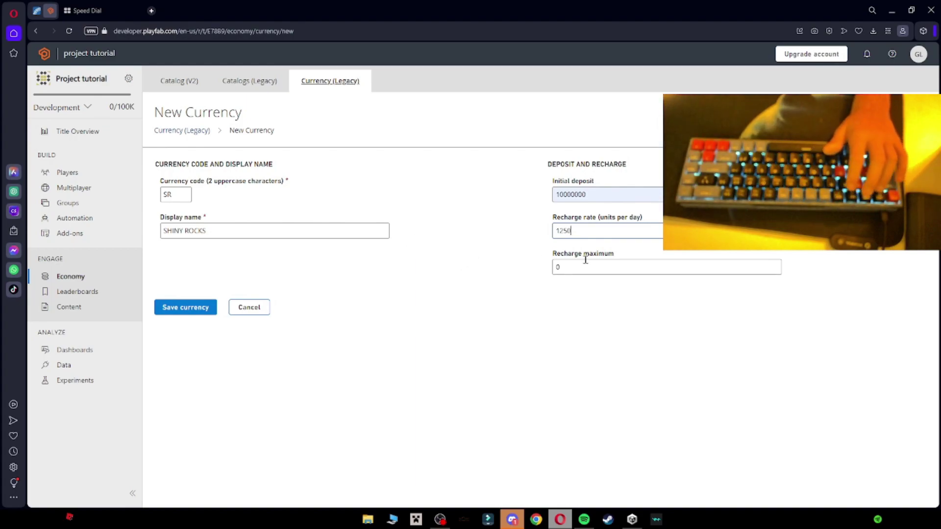
{"action": "key", "text": "Tab"}
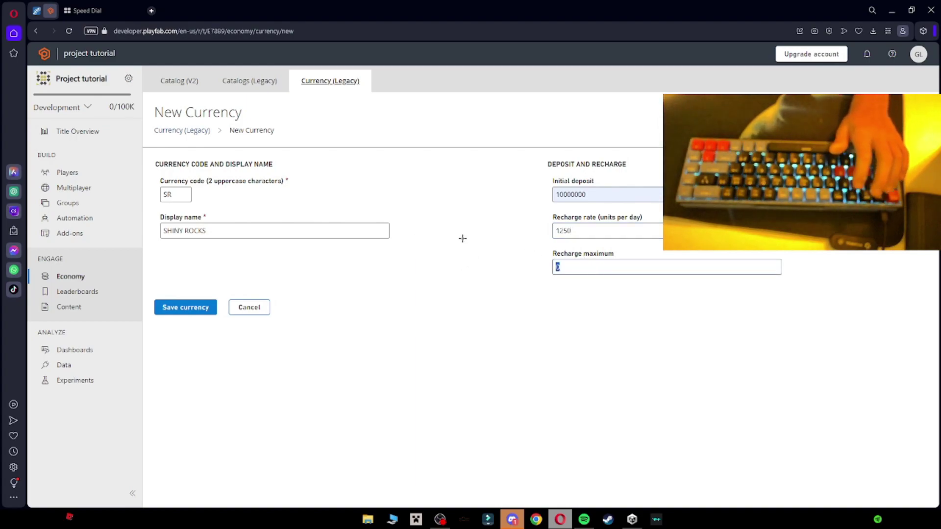
{"action": "type", "text": "1000000000"}
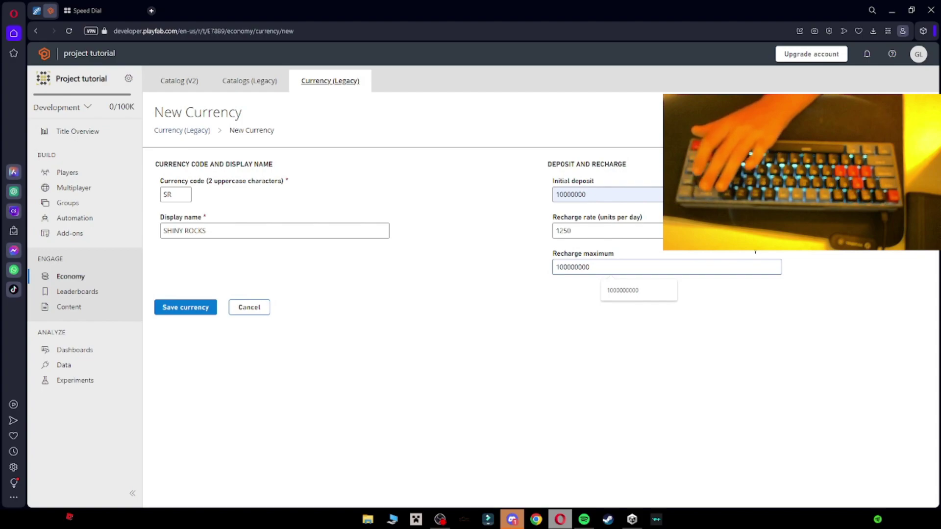
{"action": "left_click", "coordinate": [656, 290]}
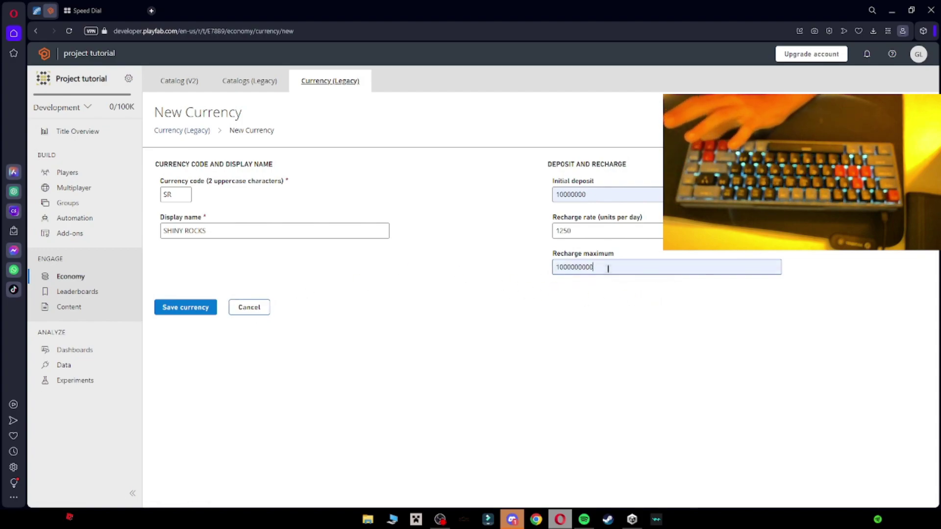
{"action": "left_click_drag", "start_coordinate": [646, 268], "coordinate": [513, 265]}
{"action": "left_click", "coordinate": [535, 338]}
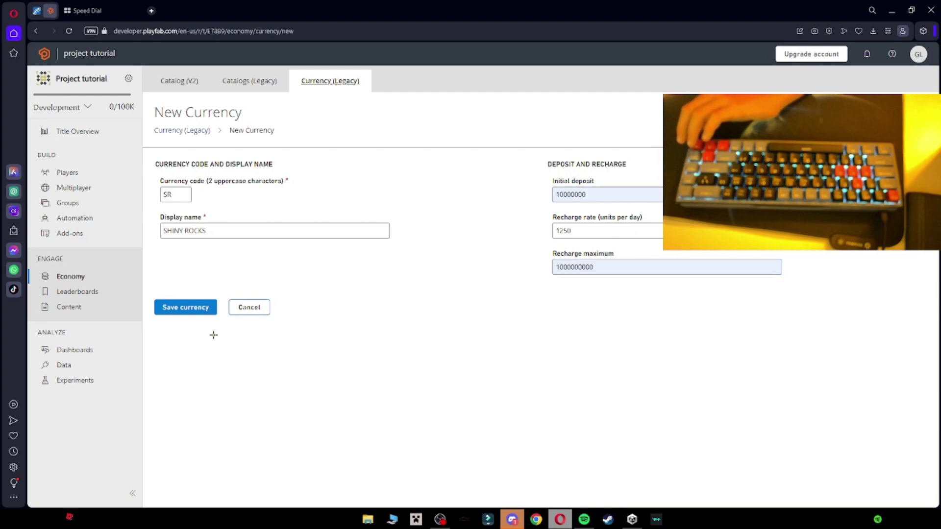
{"action": "left_click", "coordinate": [201, 307]}
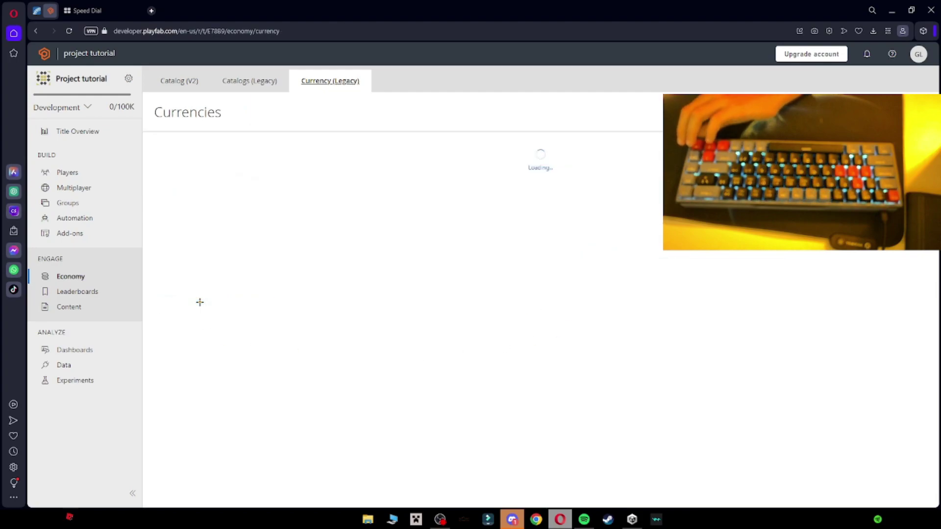
Step: Start a JSON catalog upload from the Catalogs (Legacy) page
{"action": "left_click", "coordinate": [242, 77]}
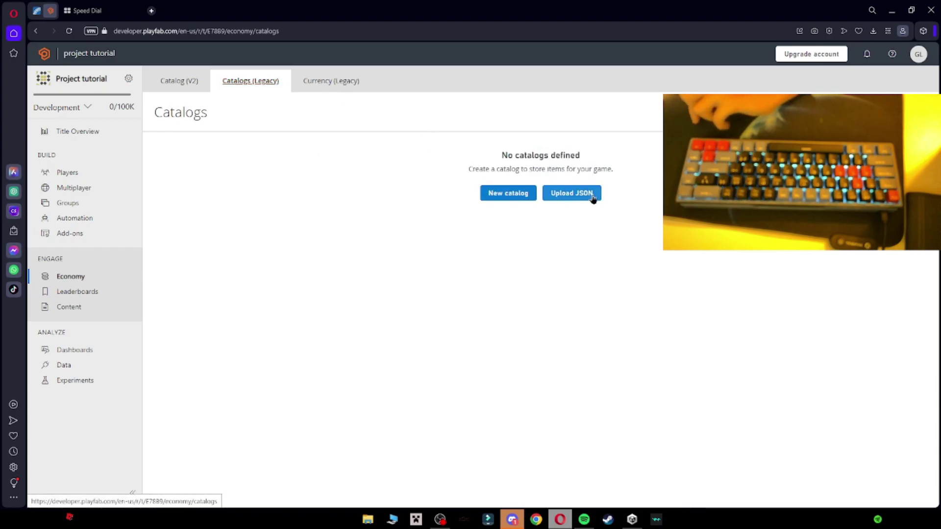
{"action": "left_click", "coordinate": [591, 196]}
{"action": "left_click", "coordinate": [458, 254]}
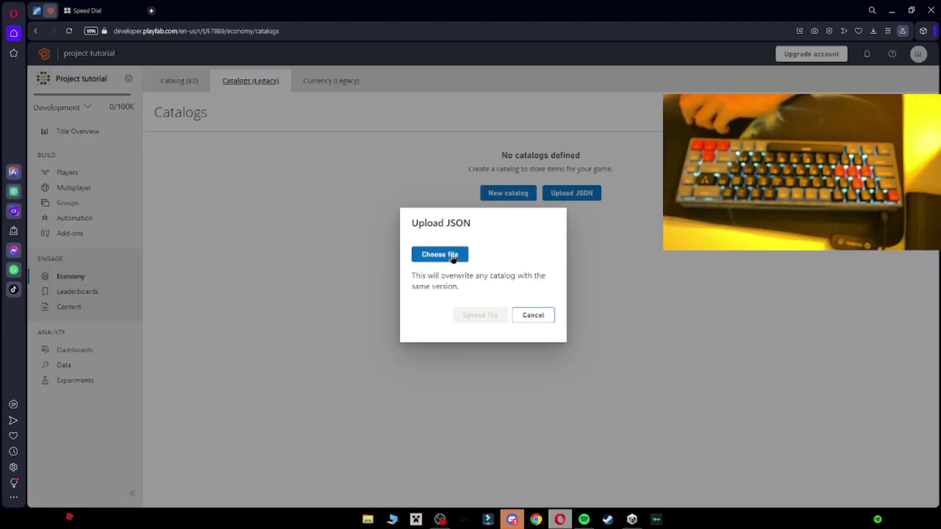
Step: Select DLC for games.json in the file picker
{"action": "left_click", "coordinate": [519, 376]}
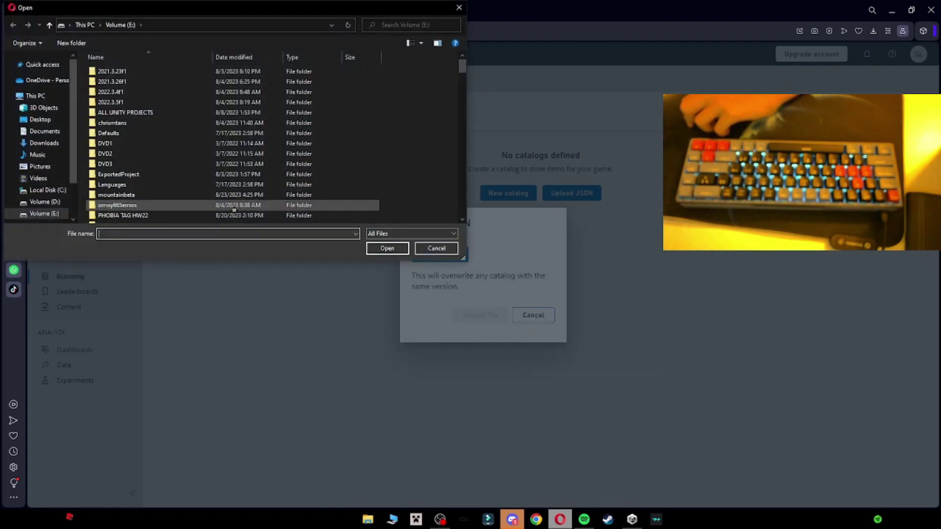
{"action": "scroll", "coordinate": [250, 160], "scroll_direction": "down", "scroll_amount": 15}
{"action": "scroll", "coordinate": [250, 159], "scroll_direction": "down", "scroll_amount": 10}
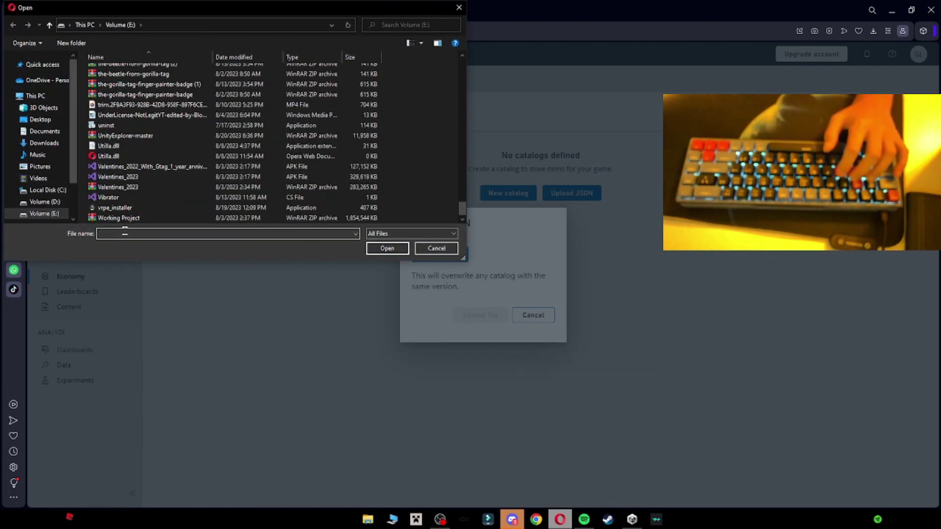
{"action": "type", "text": "dlxc"}
{"action": "key", "text": "BackSpace"}
{"action": "key", "text": "BackSpace"}
{"action": "type", "text": "c f"}
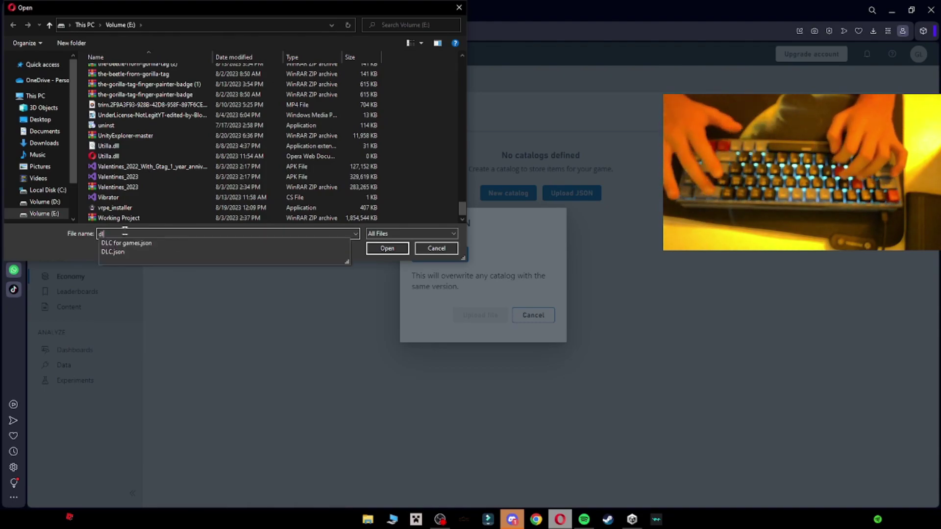
{"action": "left_click", "coordinate": [128, 244]}
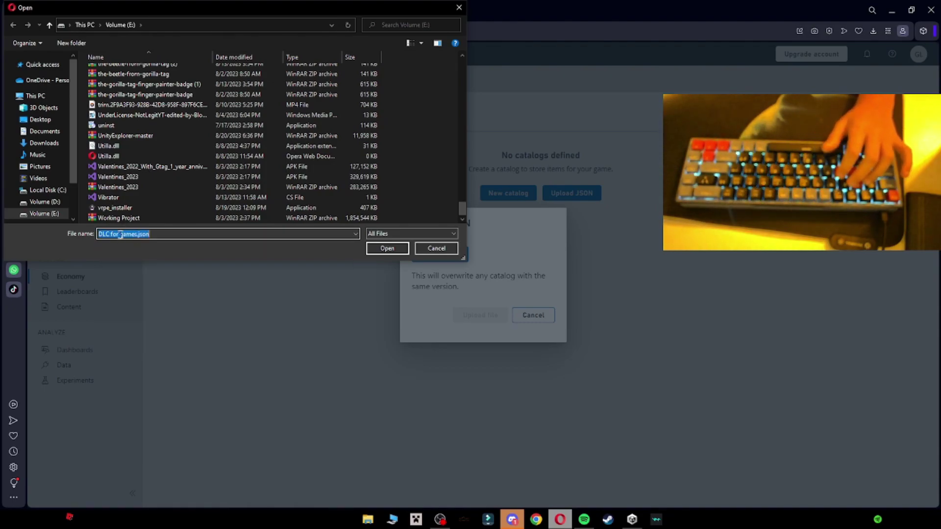
Step: Upload 'DLC for games.json' to create the 328-item DLC catalog
{"action": "left_click", "coordinate": [387, 248]}
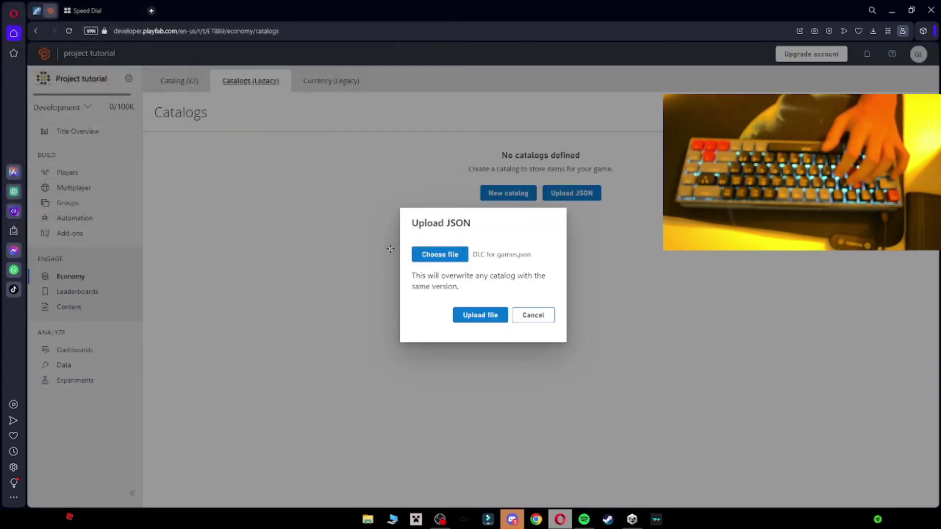
{"action": "left_click", "coordinate": [479, 322]}
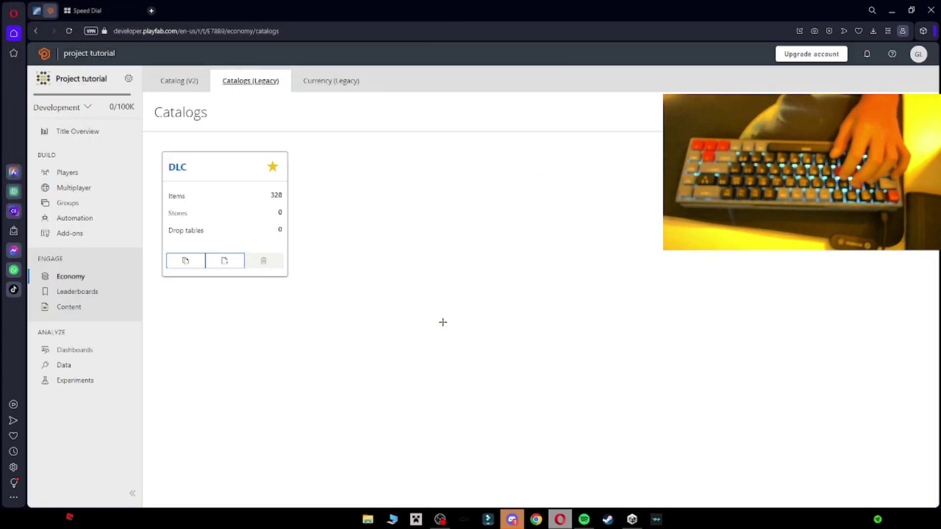